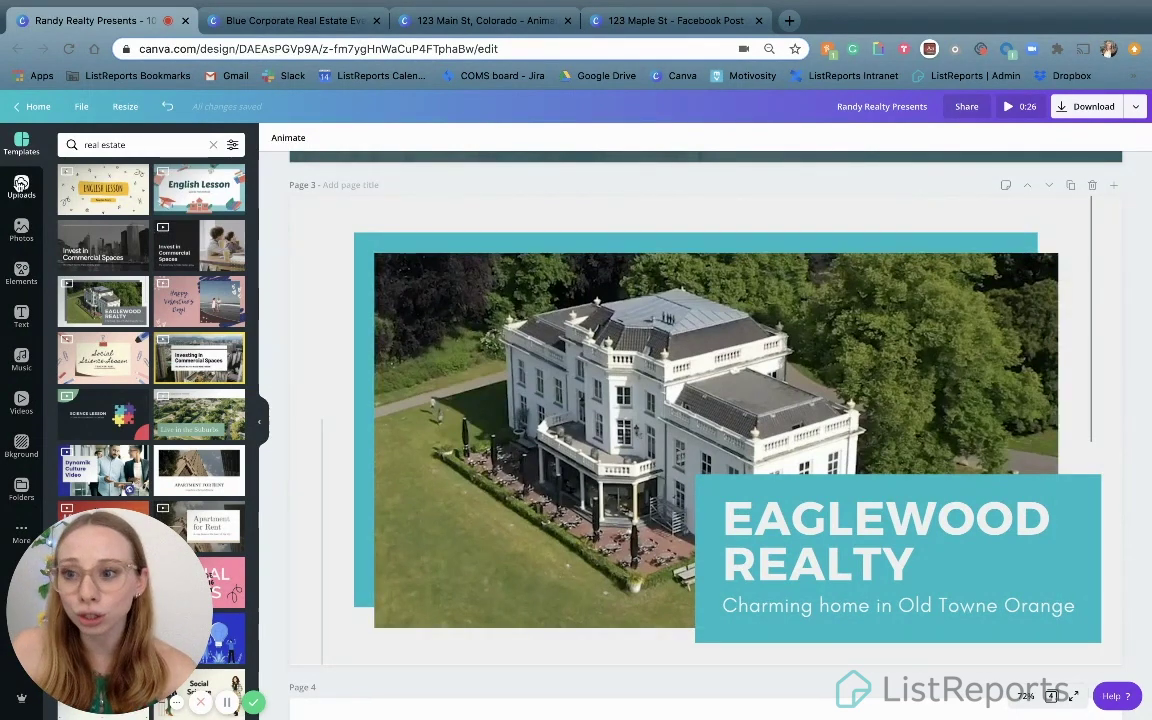
Step: Replace the mansion footage on page 3 with the uploaded 38-second living room video
click(18, 190)
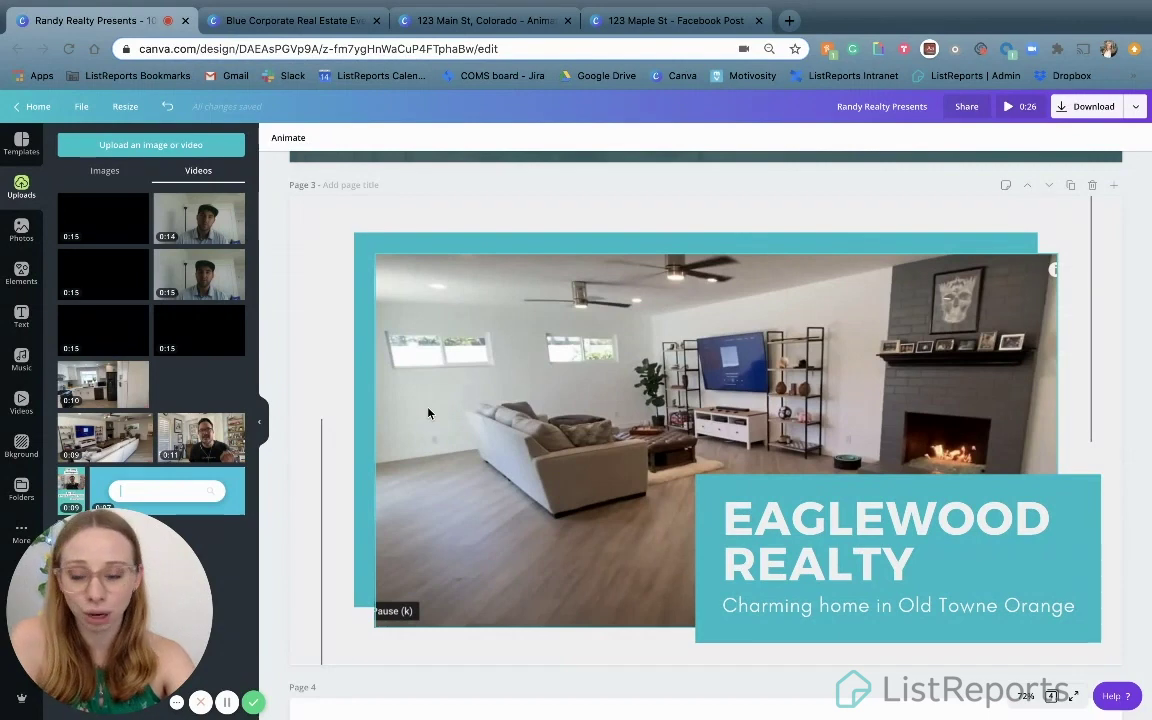
key(Delete)
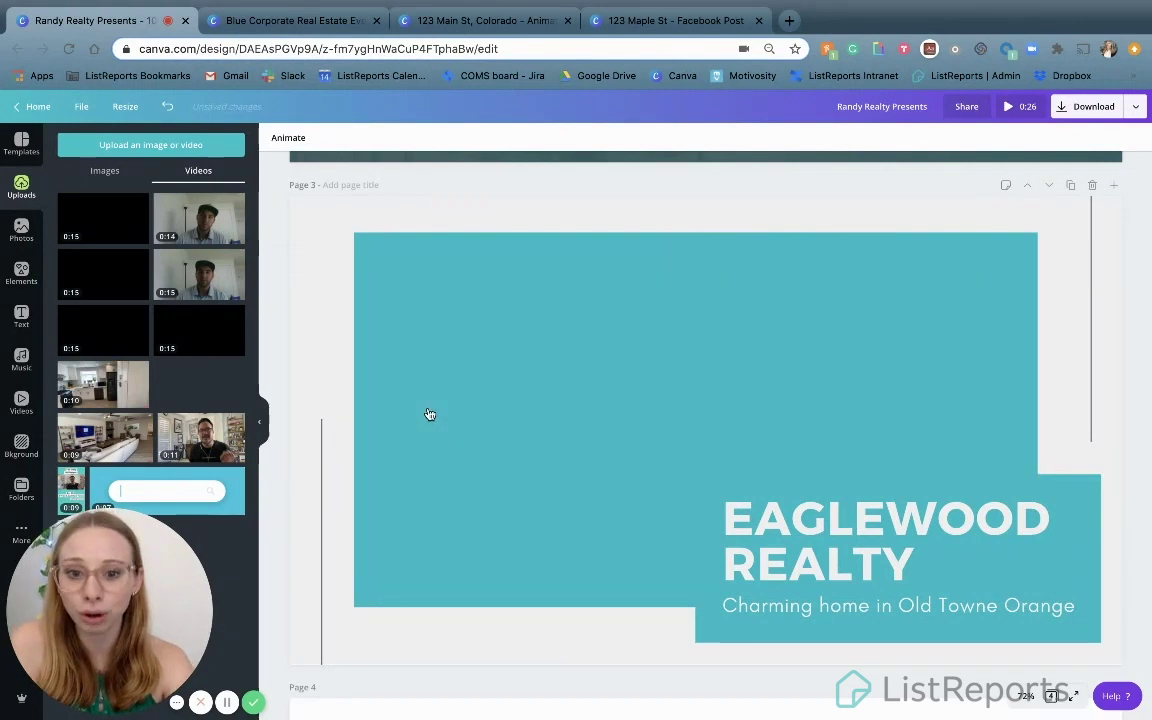
key(ctrl+z)
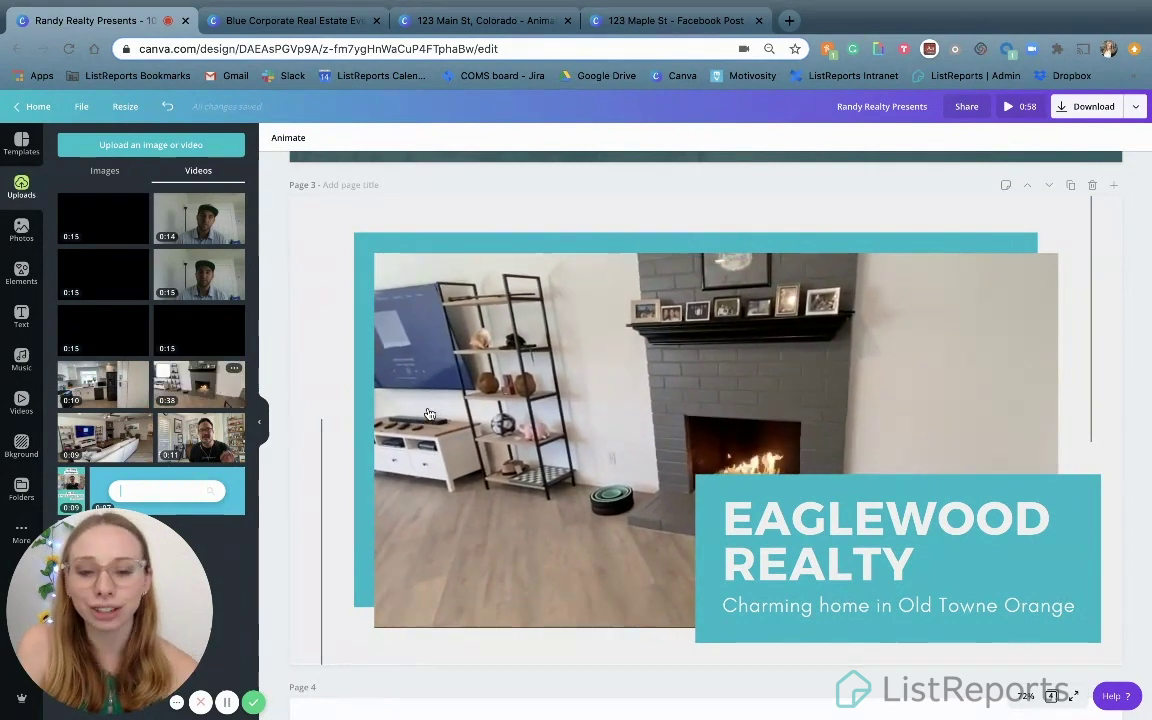
Step: Crop the living room video on page 3 slightly at its left edge and shift the footage right within the crop
double_click(501, 427)
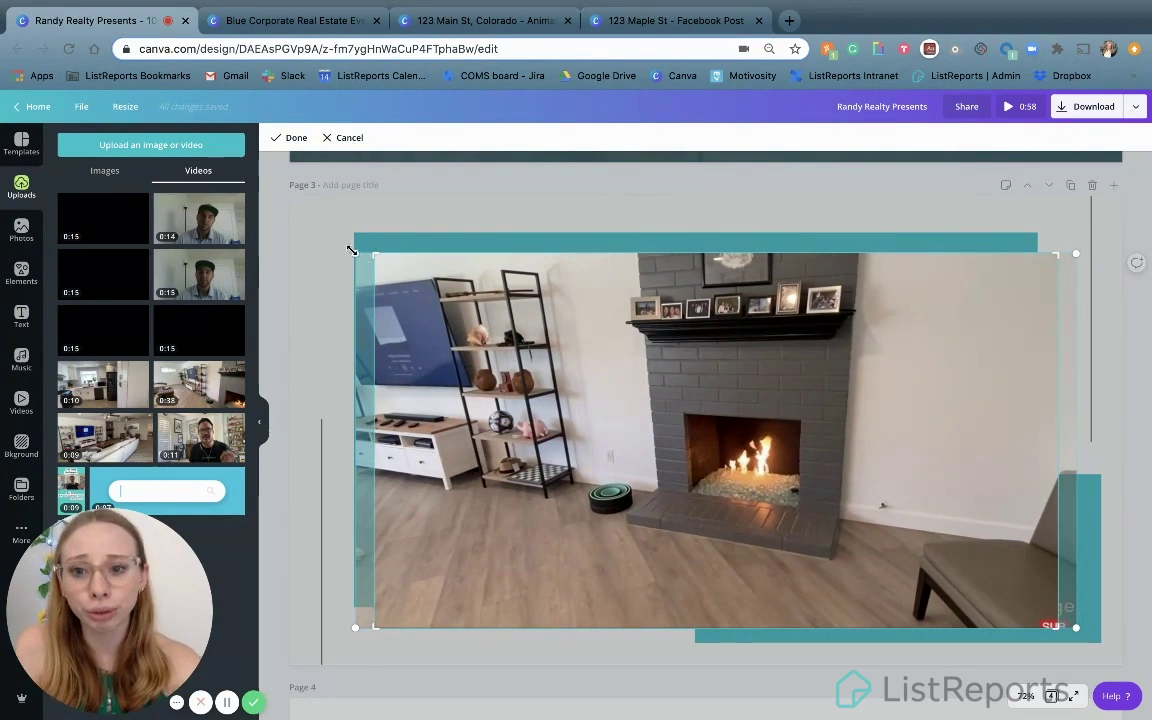
drag(328, 217, 385, 242)
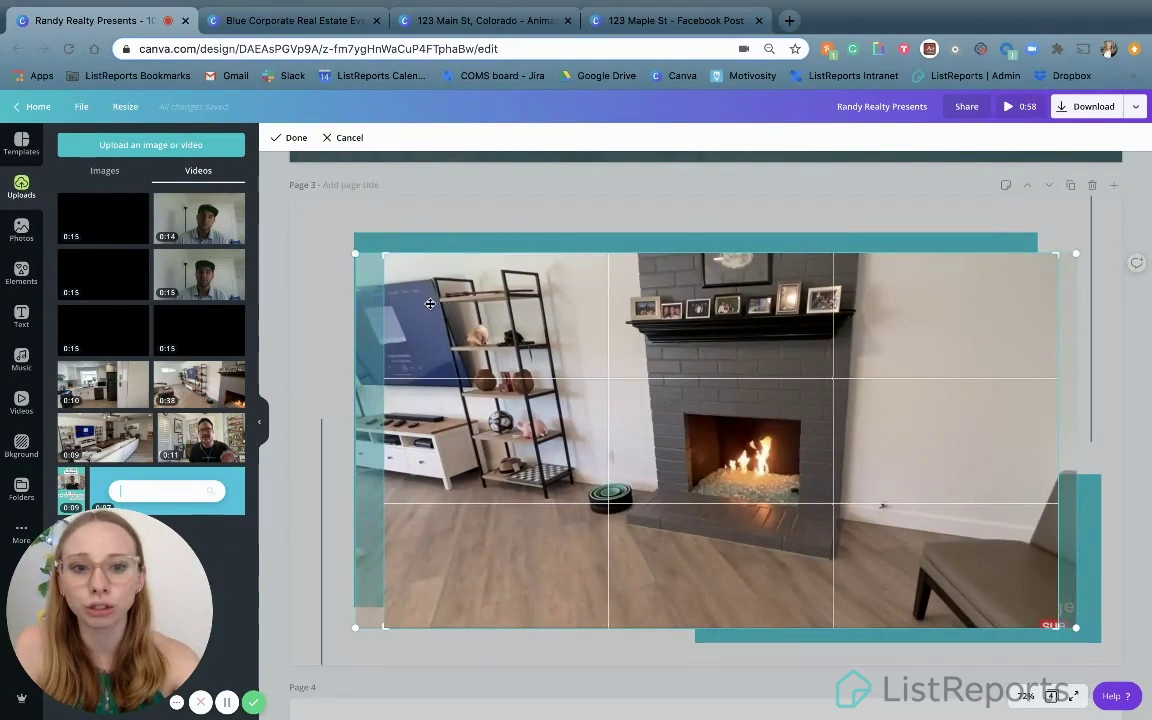
drag(428, 303, 451, 303)
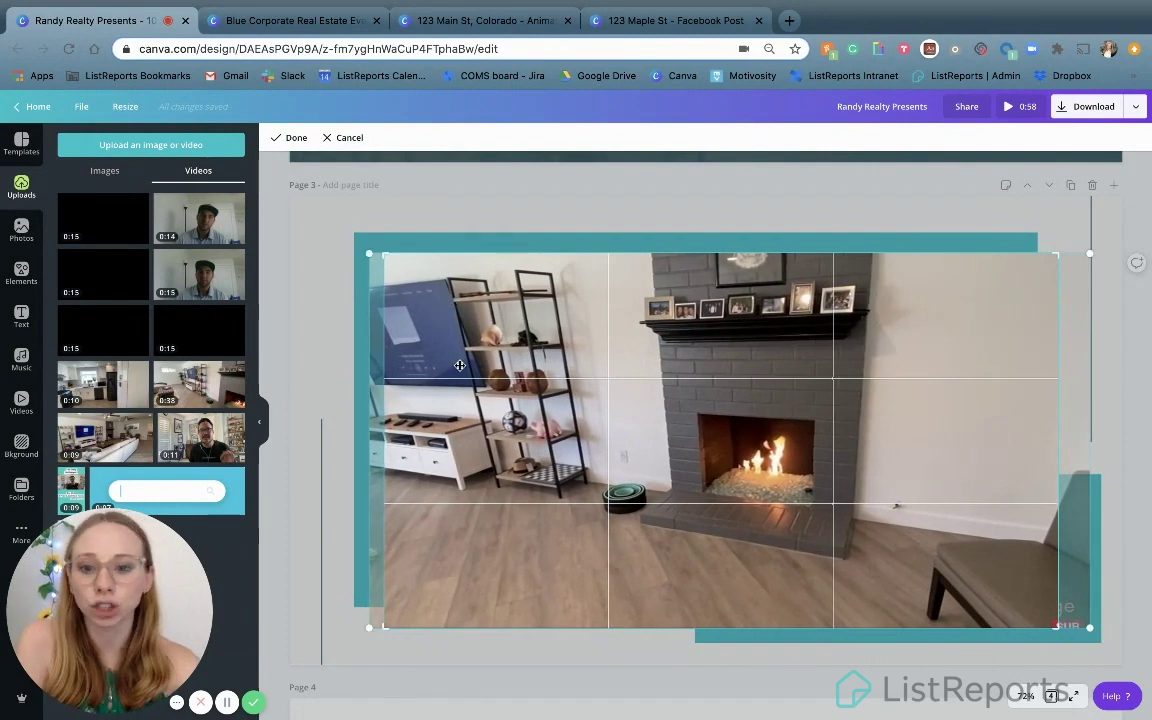
key(Return)
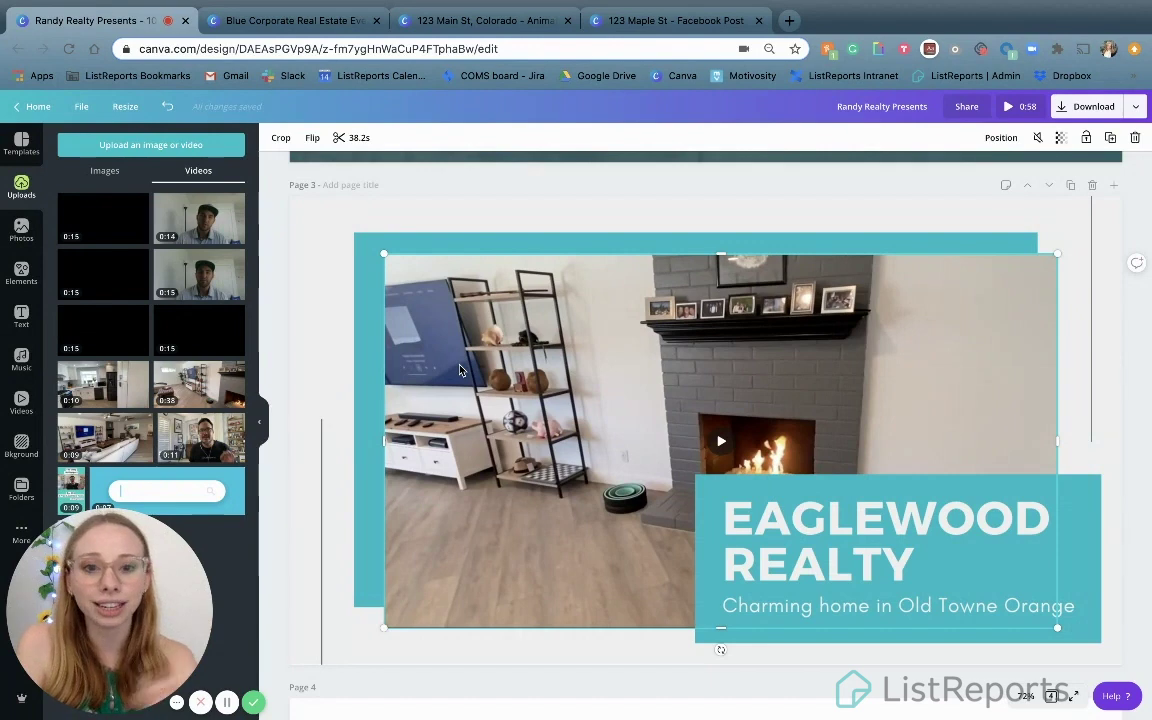
Step: Copy the Eaglewood Realty title block from page 3 onto the blank page 4
mouse_move(717, 444)
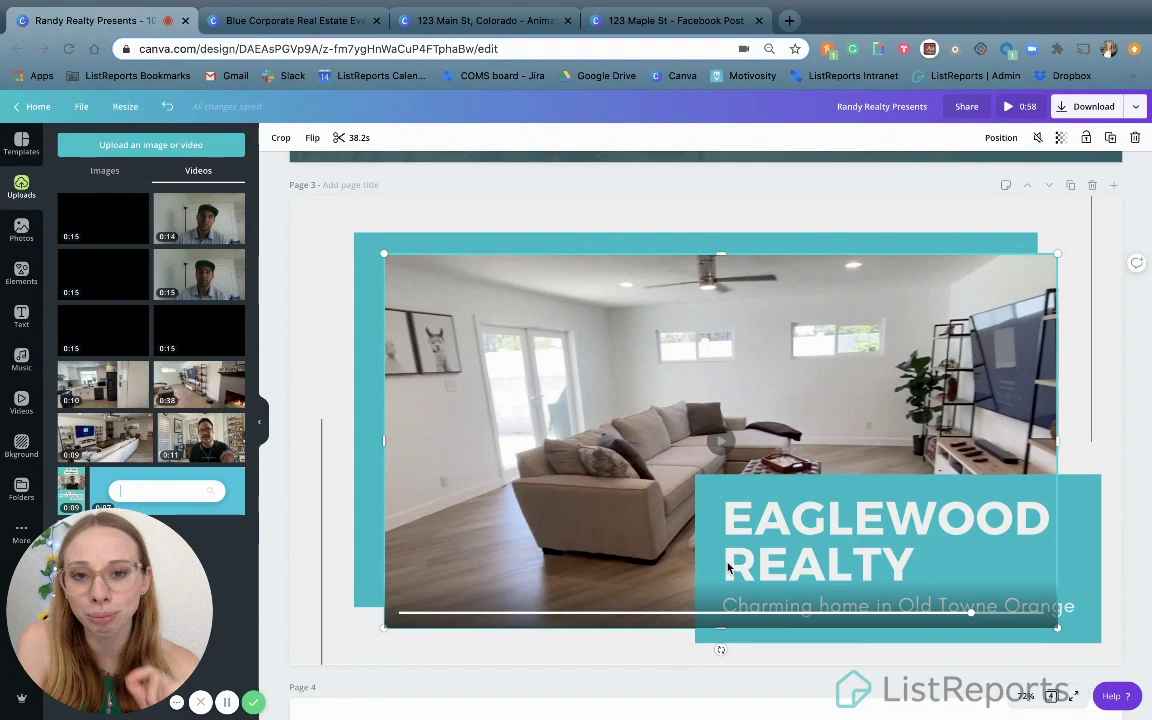
scroll(728, 567, down, 3)
scroll(728, 567, up, 3)
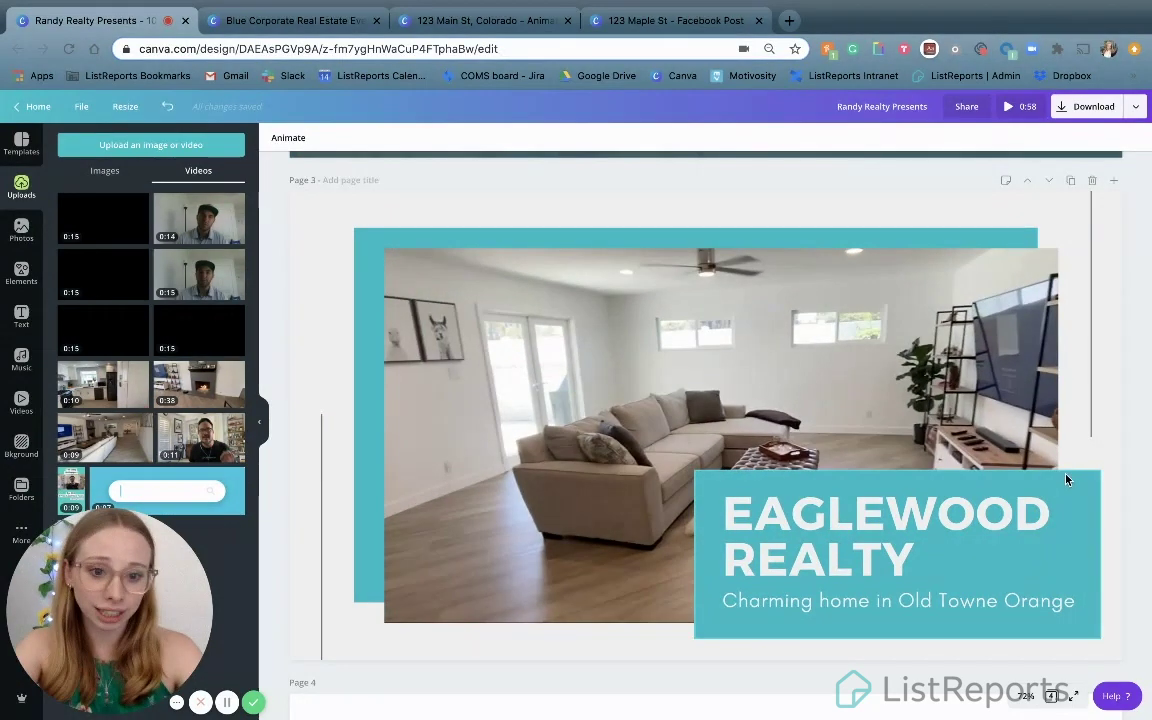
click(1083, 508)
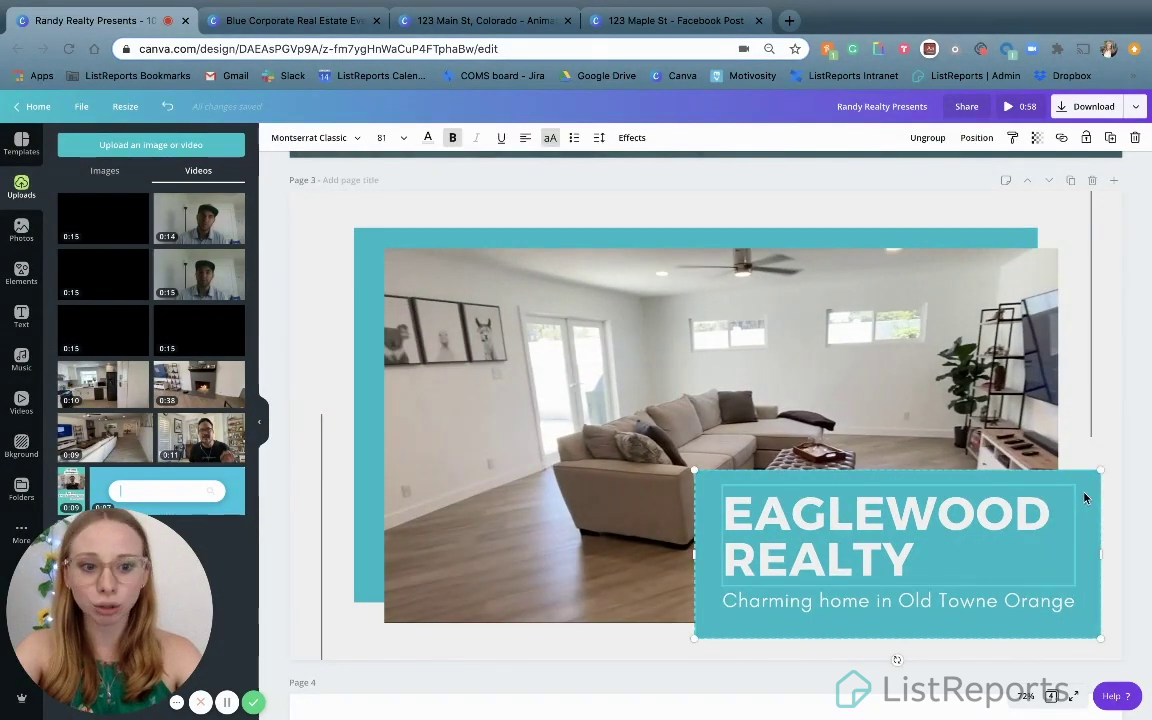
click(1087, 491)
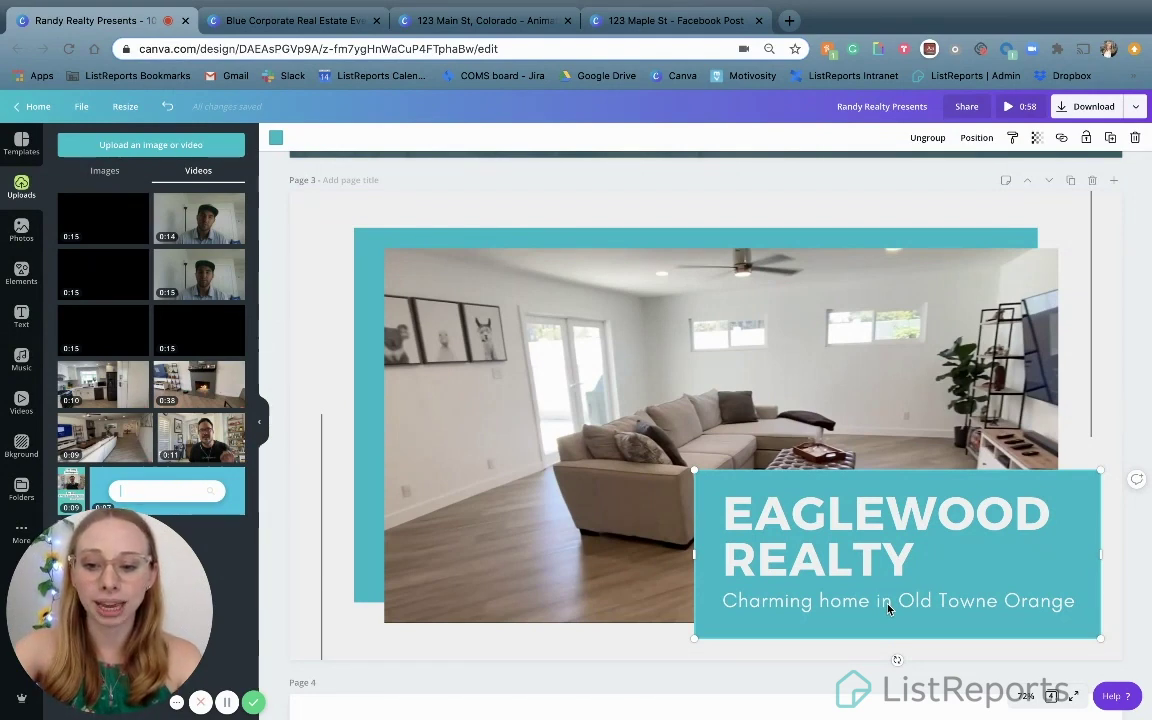
scroll(885, 605, down, 5)
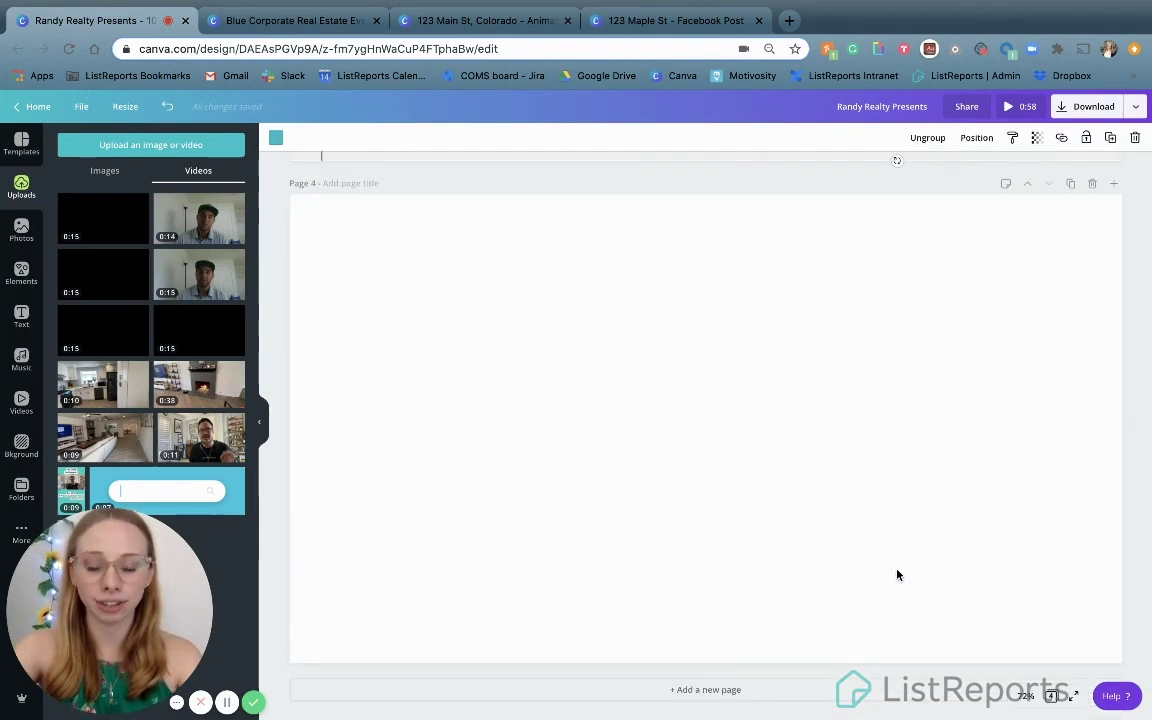
key(super+v)
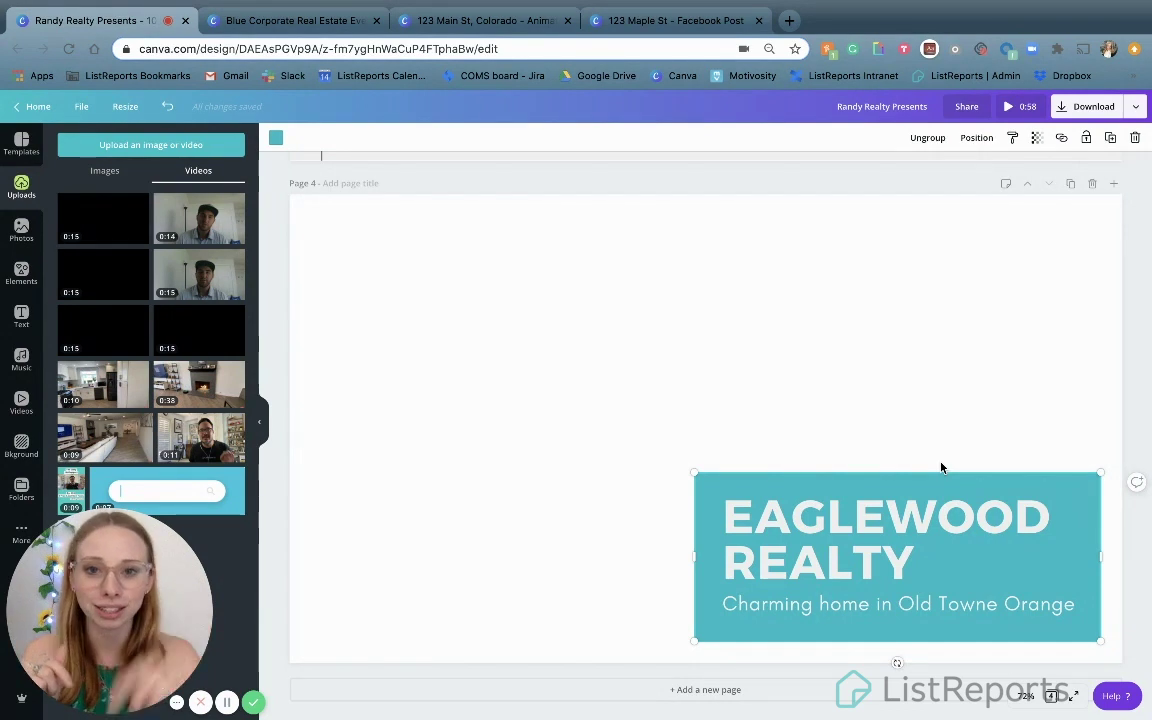
click(792, 424)
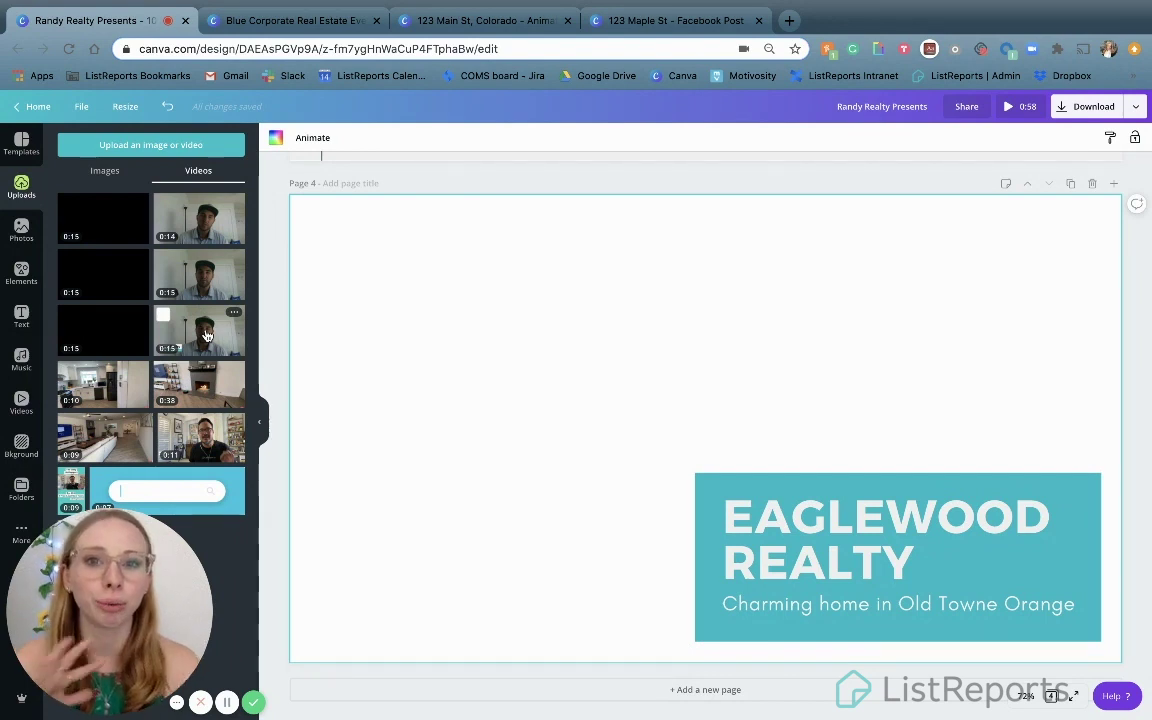
Step: Try out and delete the circular frame on page 4, and insert the laptop frame instead
click(21, 273)
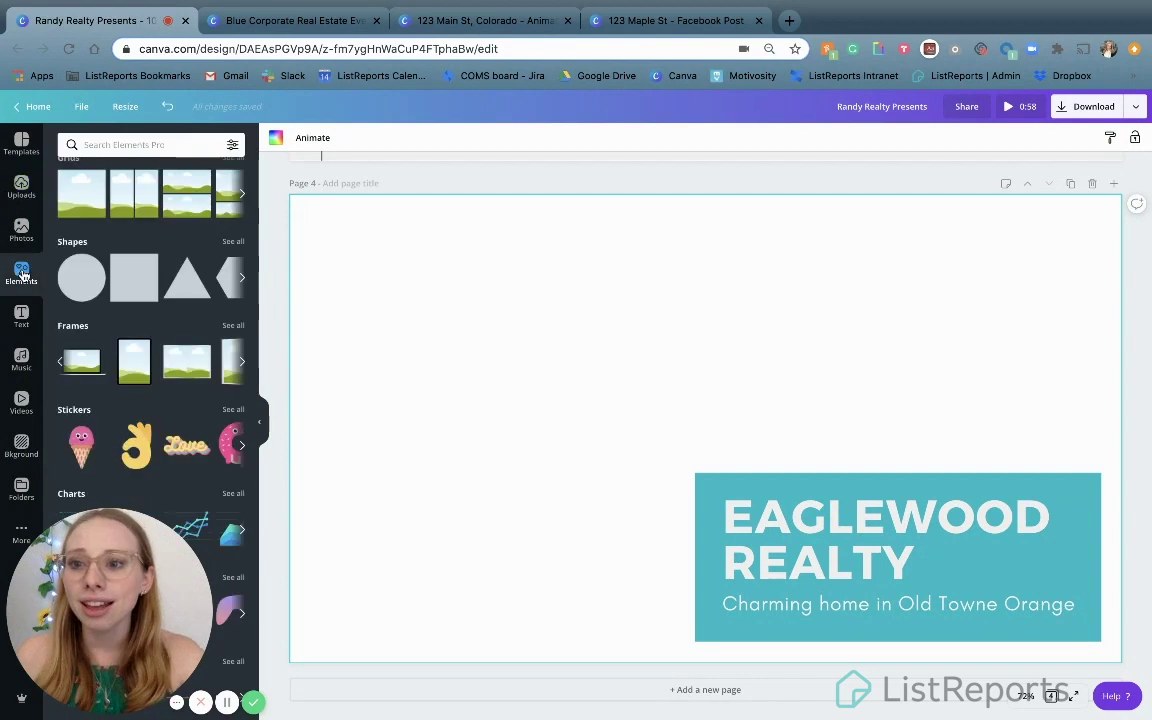
scroll(88, 280, down, 1)
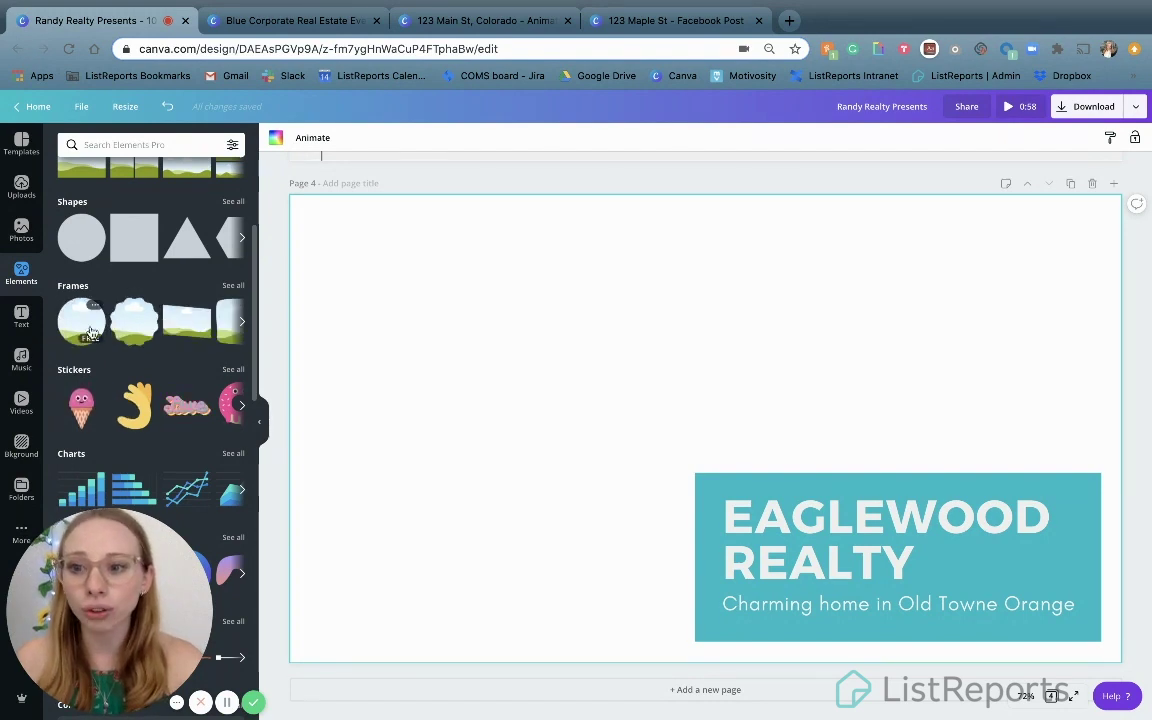
click(88, 328)
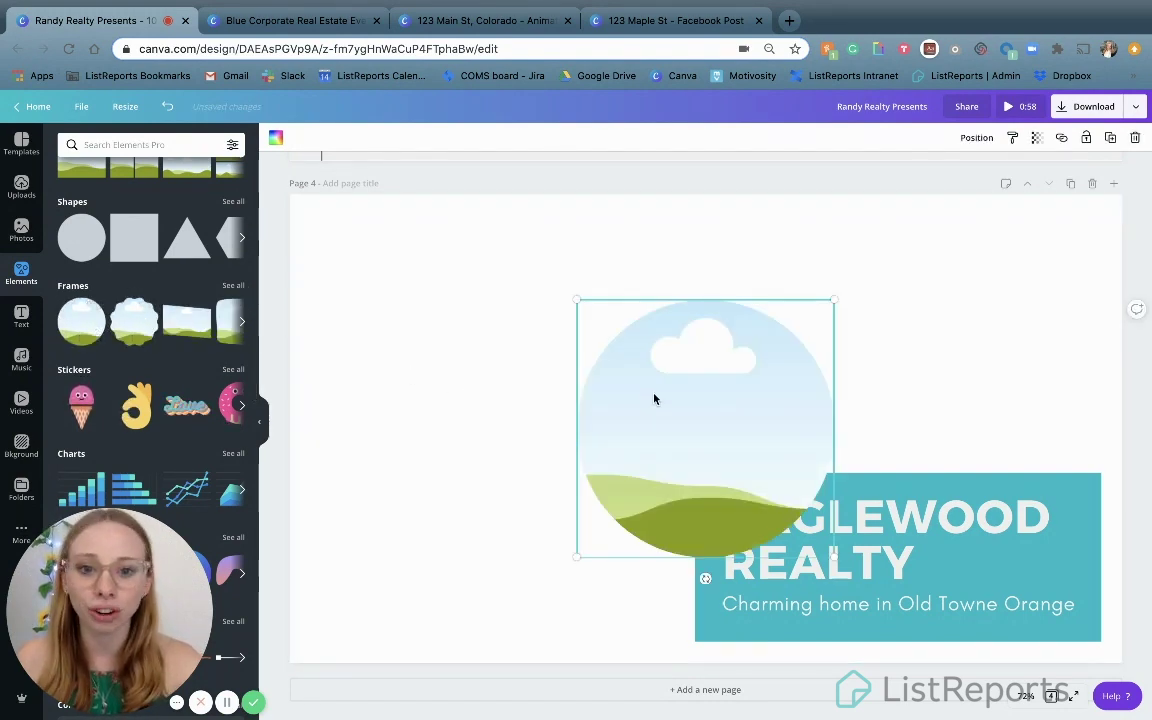
key(Delete)
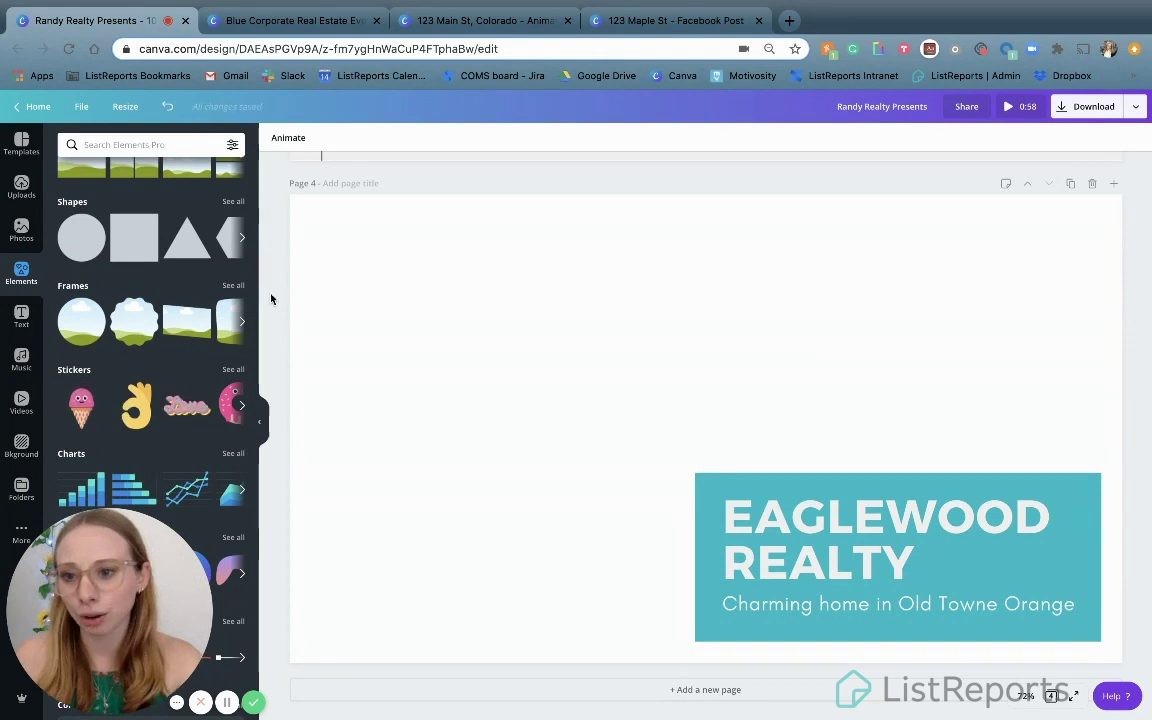
click(240, 325)
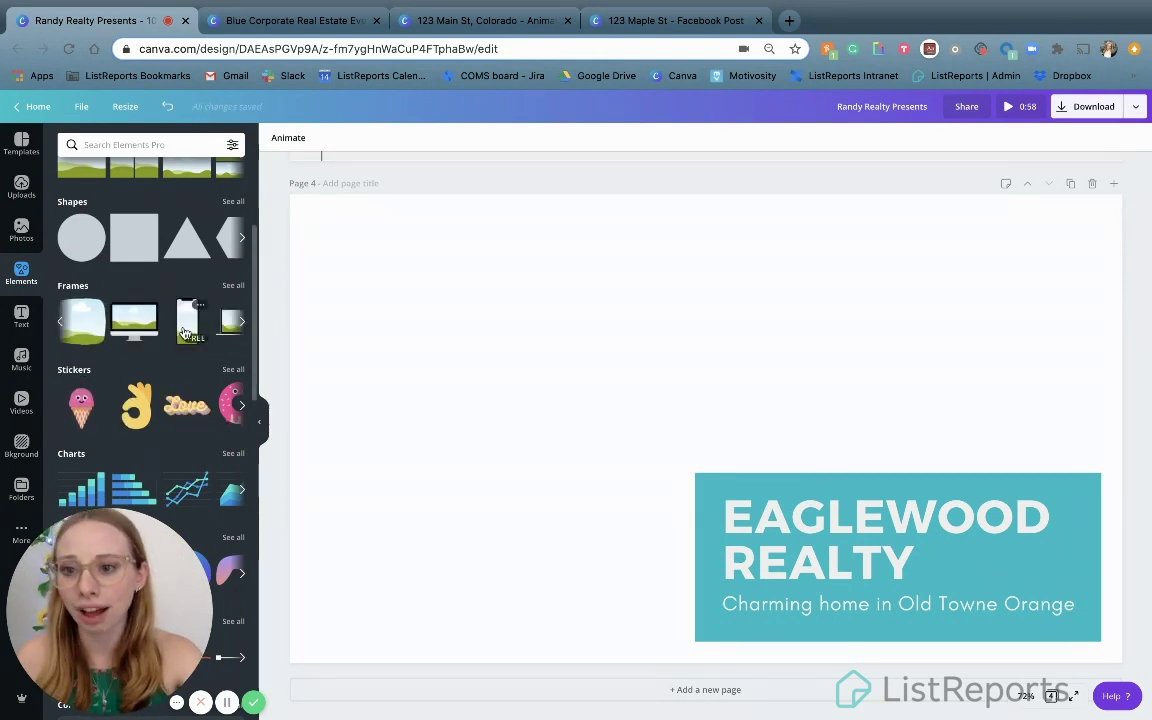
click(240, 322)
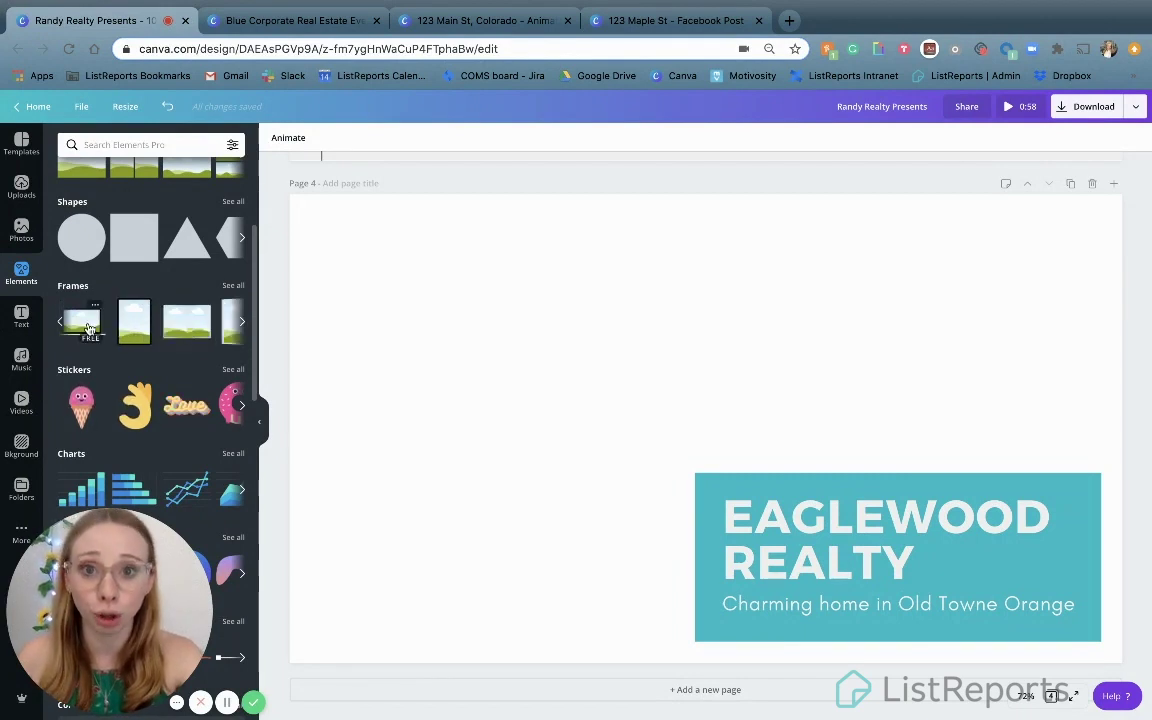
click(85, 325)
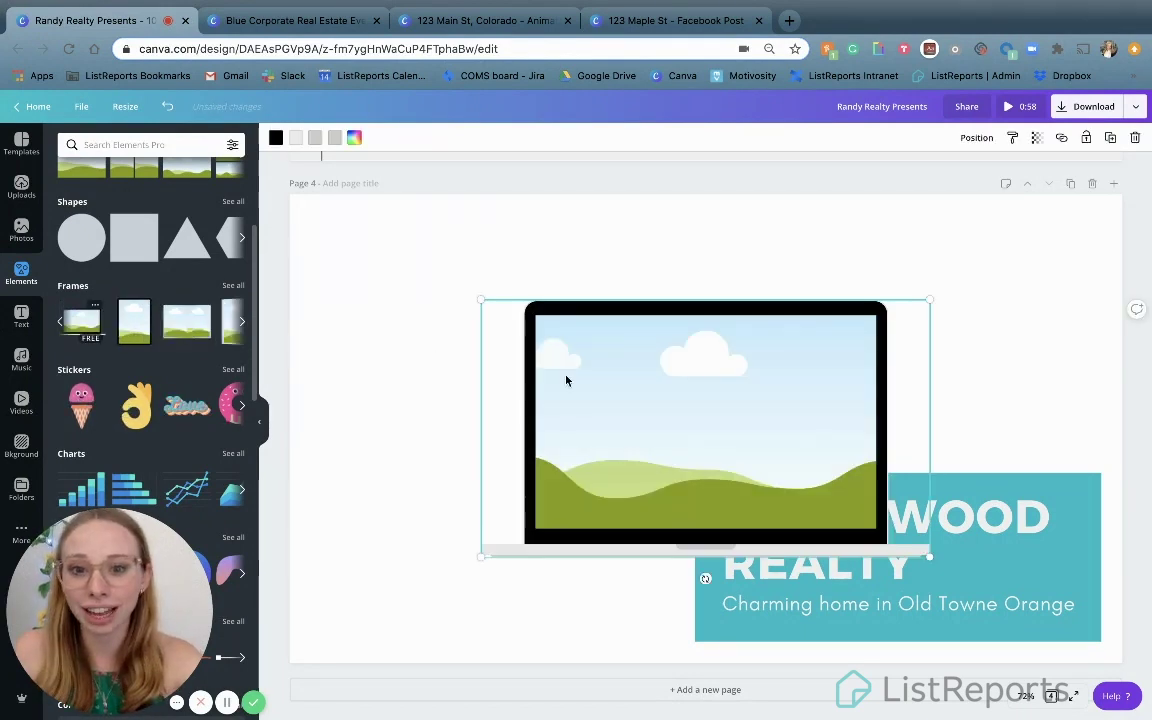
Step: Move the laptop frame to the upper-left area of page 4 and enlarge it to about 1,341 by 769
drag(622, 391, 442, 309)
click(444, 313)
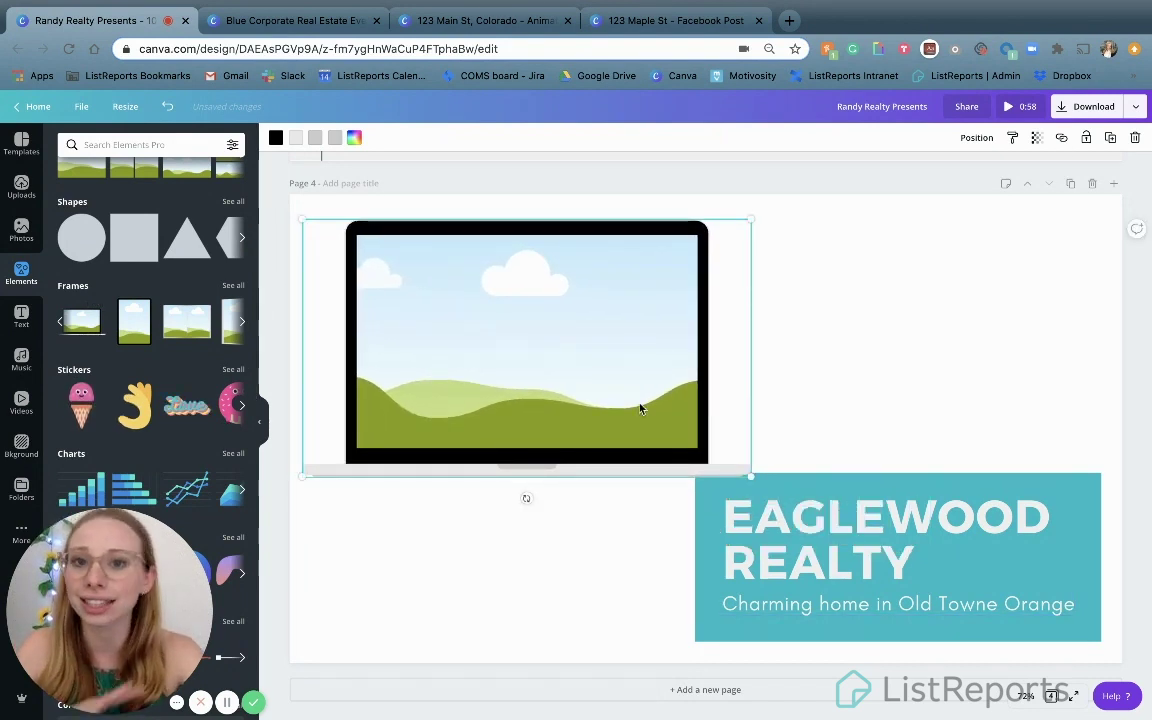
drag(749, 477, 929, 567)
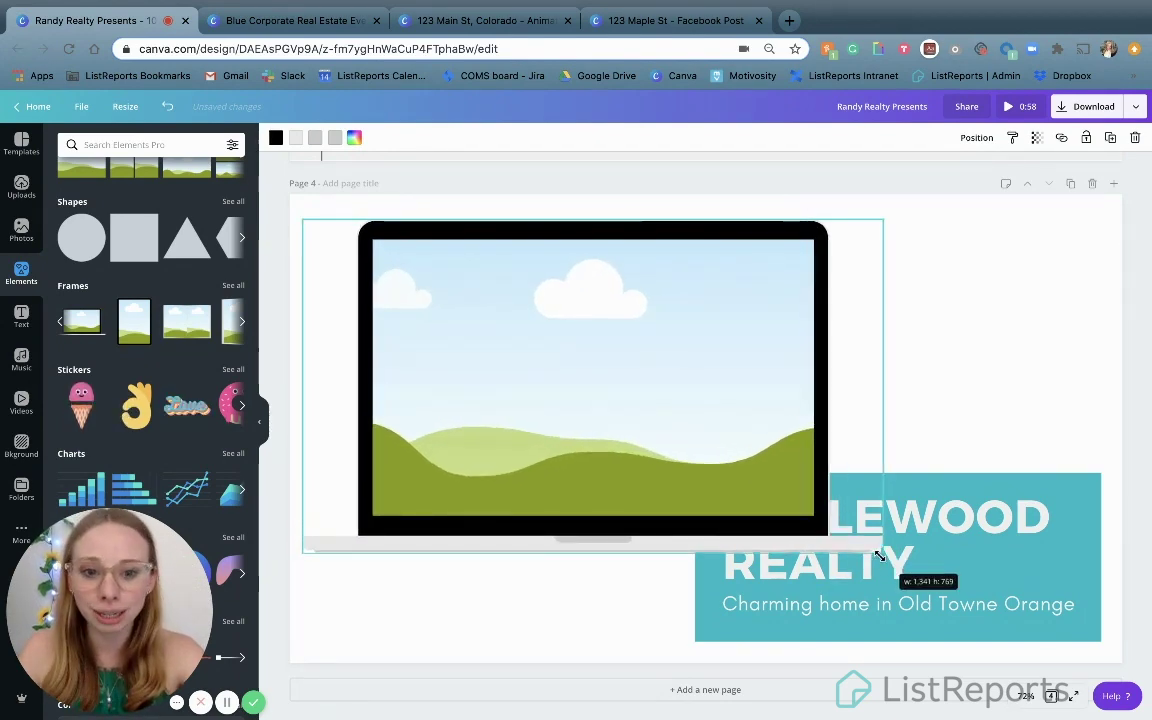
Step: Send the laptop frame backward behind the Eaglewood Realty title block
click(977, 139)
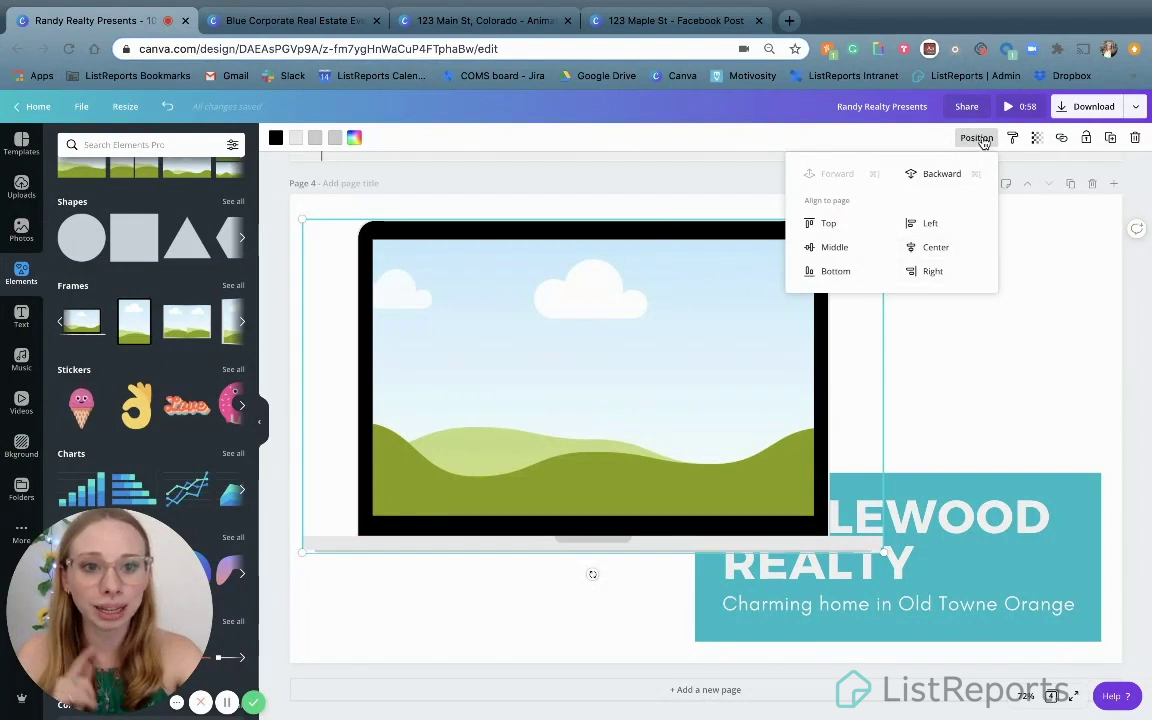
click(959, 175)
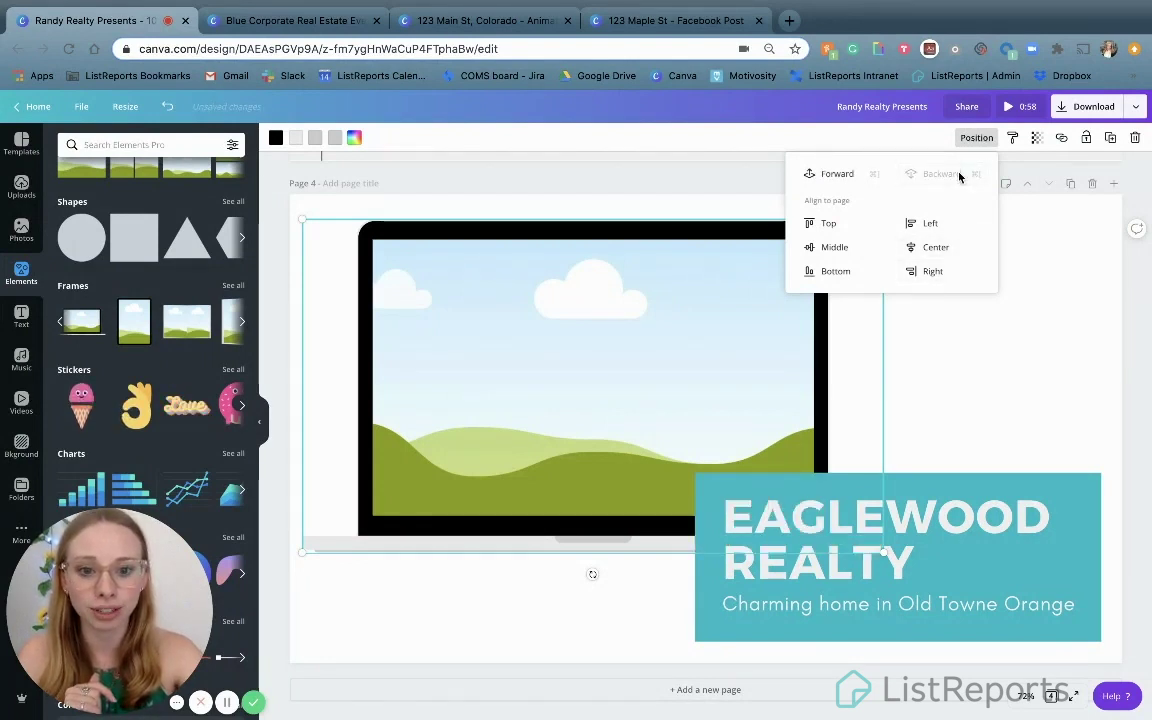
click(928, 438)
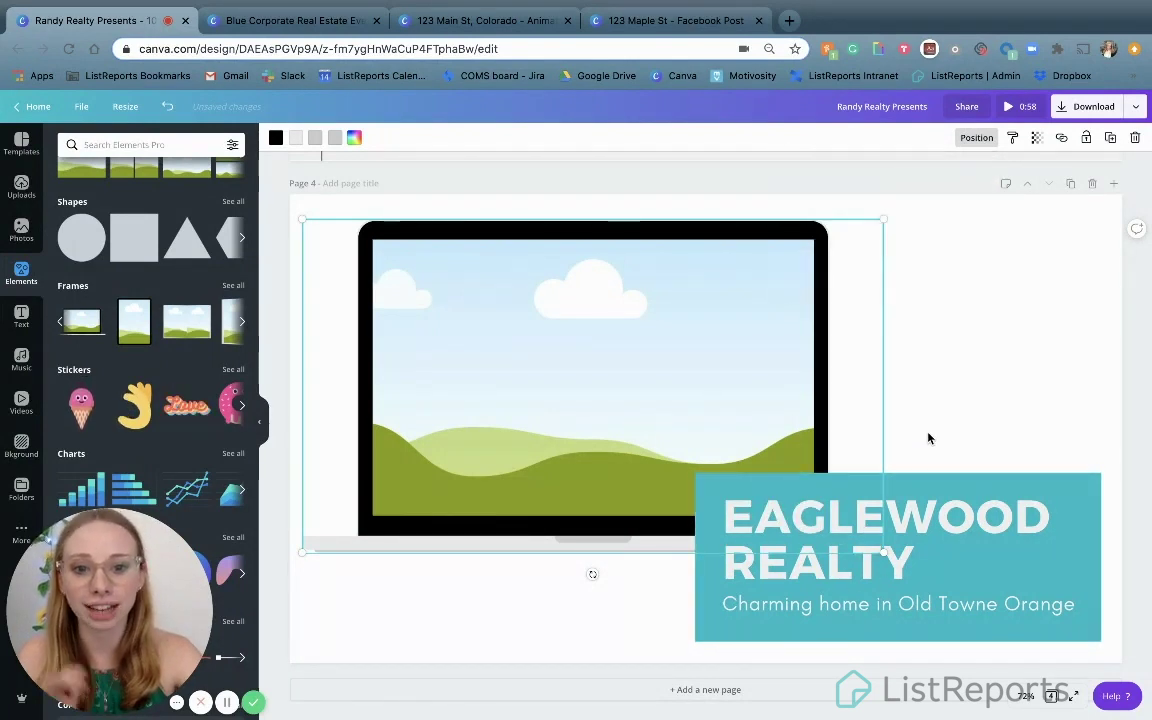
Step: Fill the laptop frame with the uploaded 9-second living room video and shift the footage right inside the frame
click(21, 190)
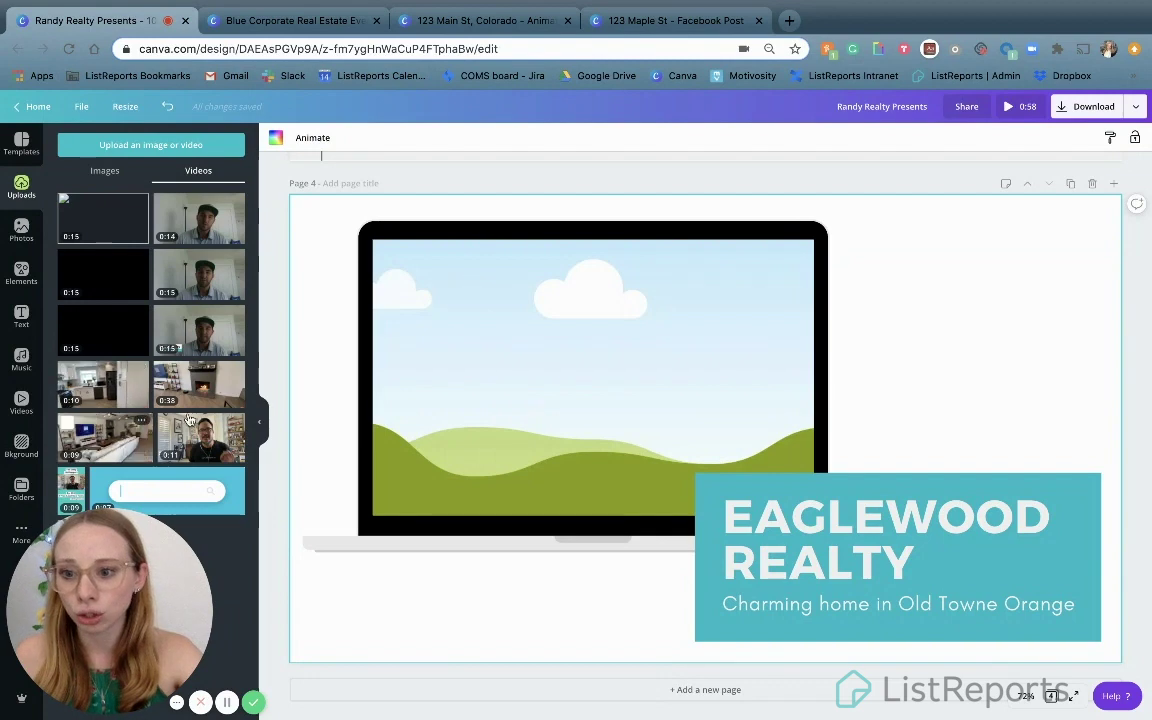
drag(384, 397, 441, 406)
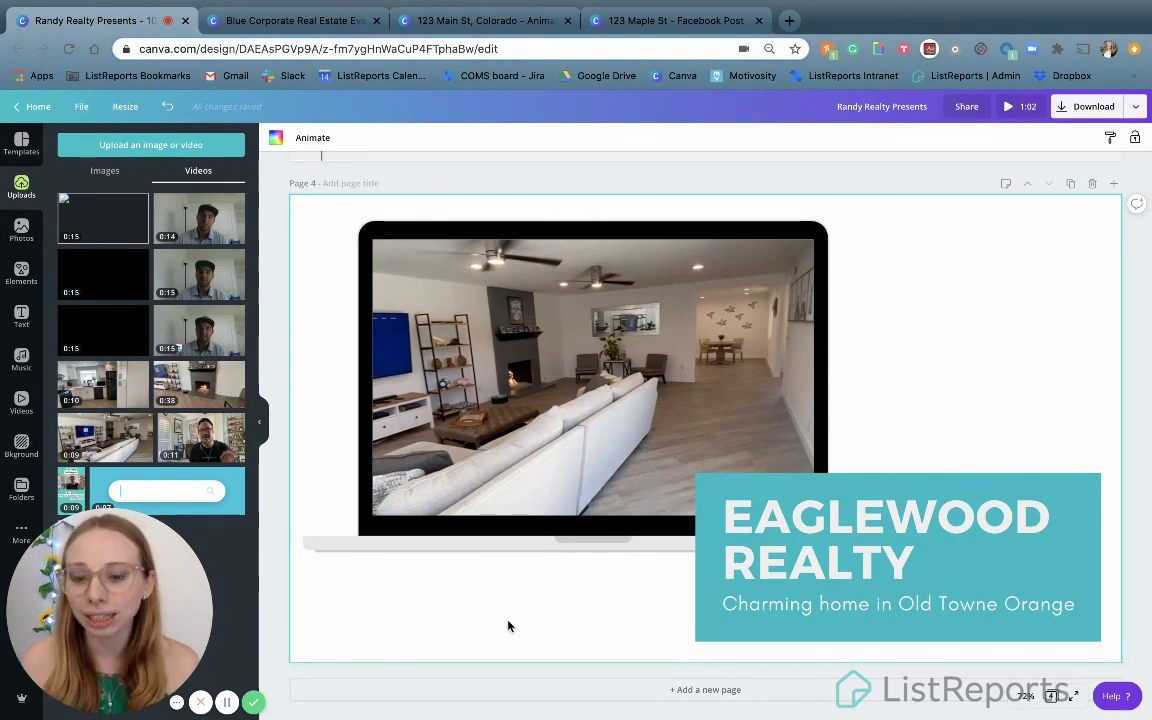
click(505, 395)
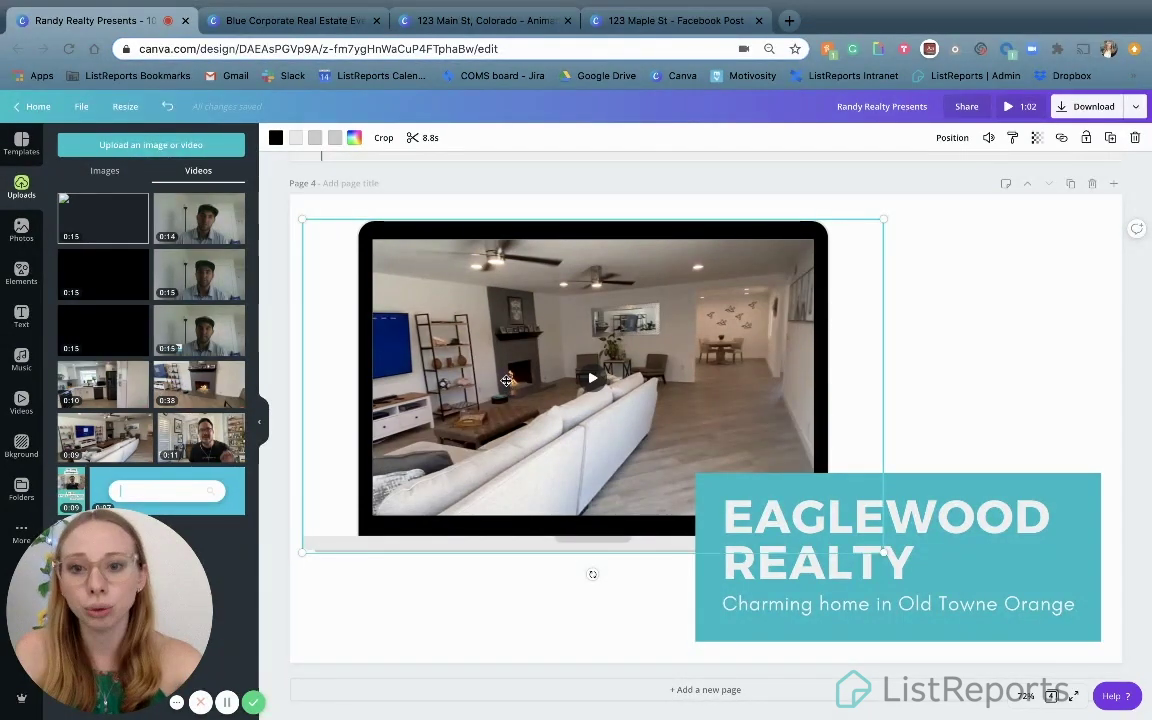
double_click(506, 380)
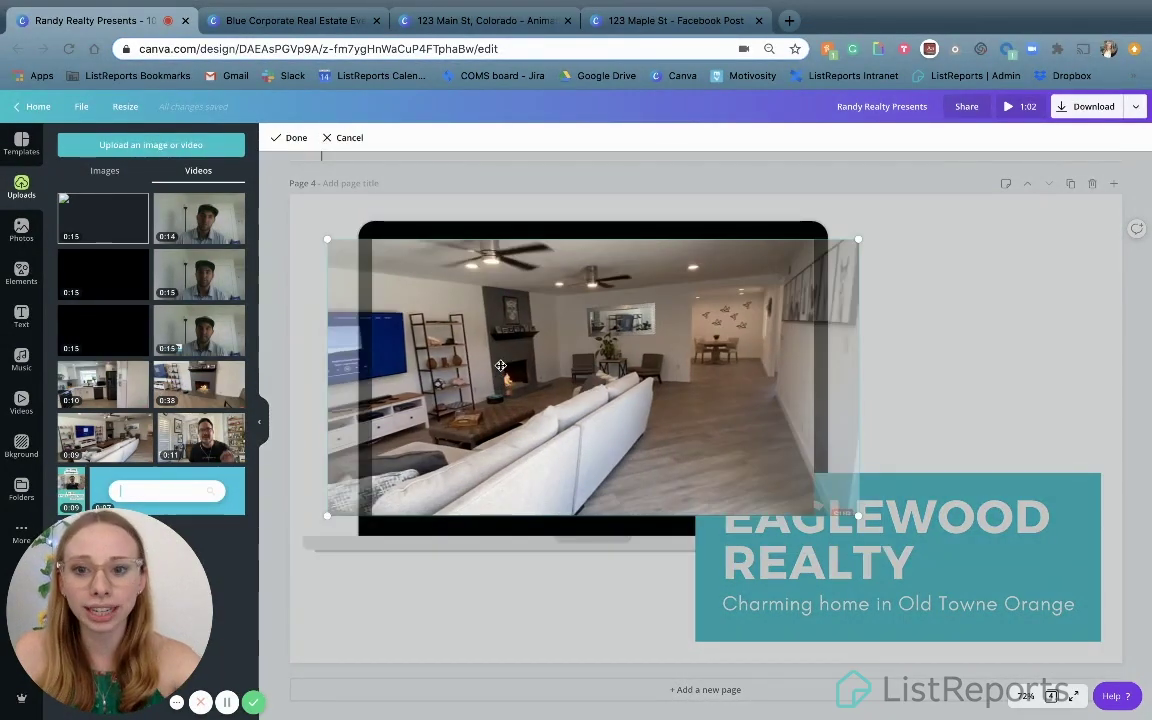
drag(533, 364, 562, 365)
key(Return)
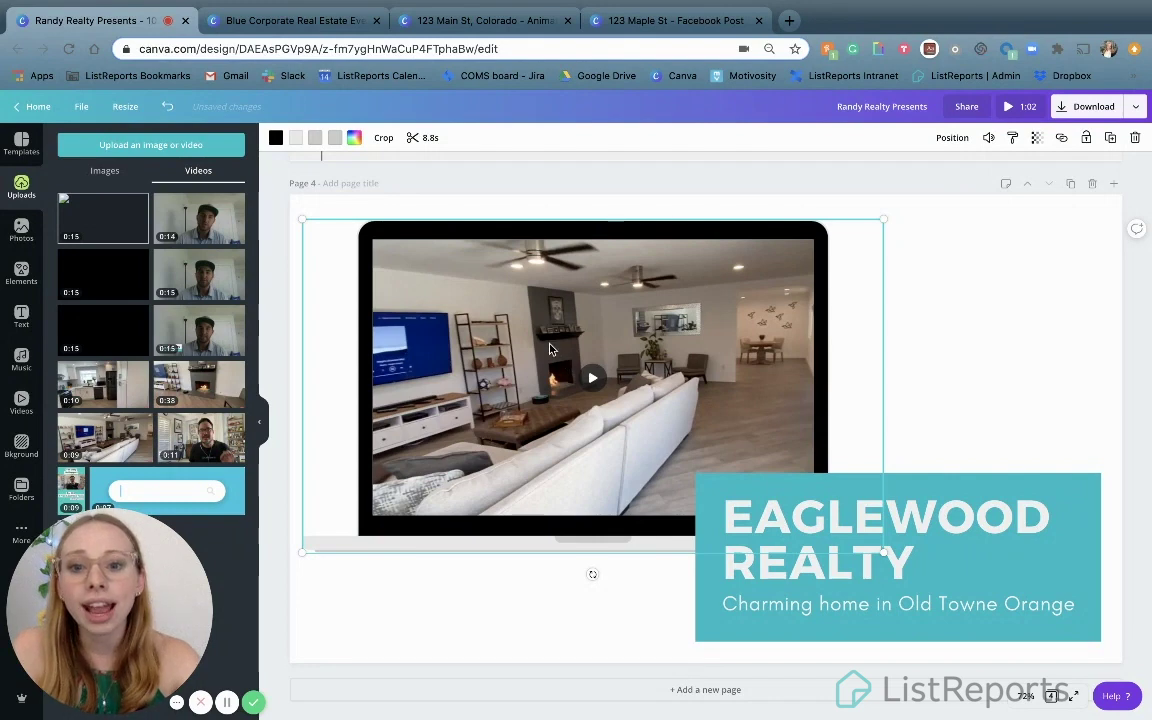
Step: Trim the end of the laptop frame's video so the clip lasts 6.0 seconds
click(417, 139)
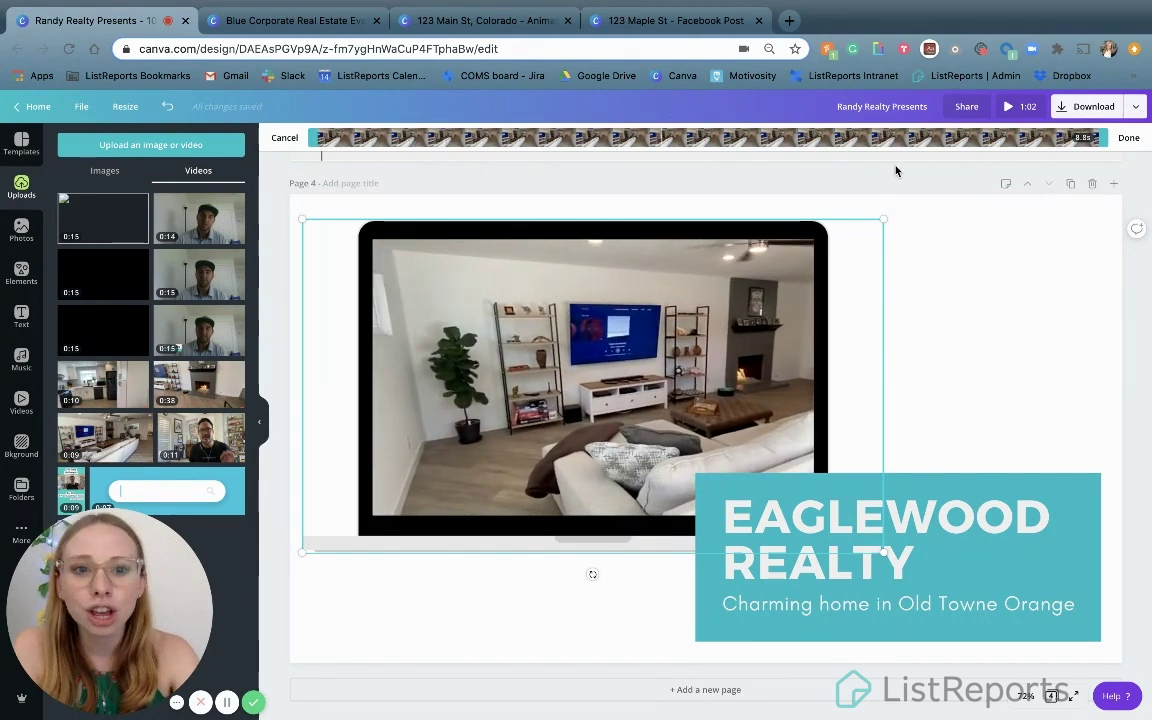
drag(1103, 138, 1062, 139)
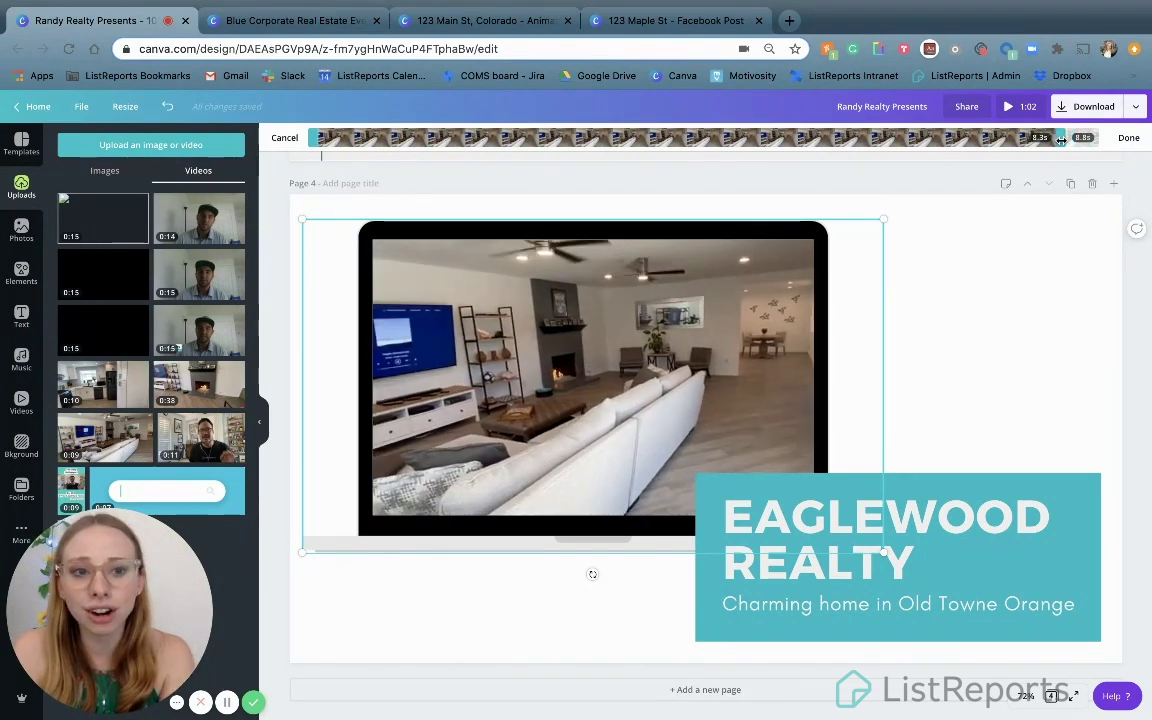
drag(1062, 138, 851, 140)
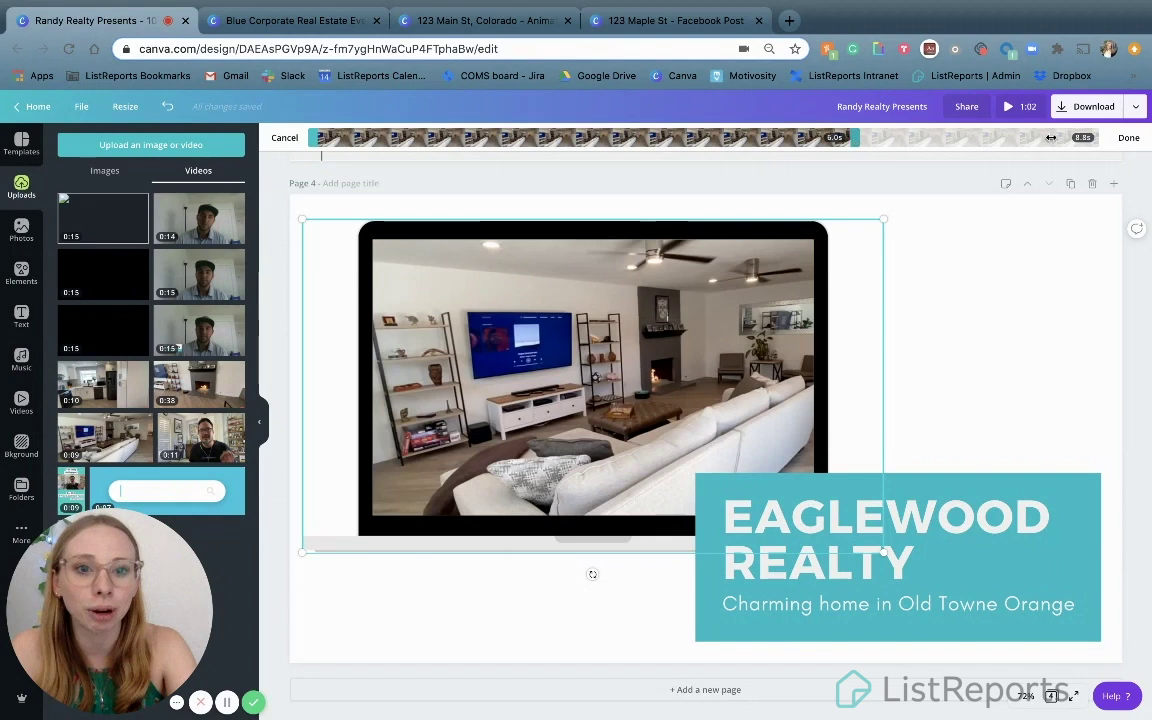
click(1127, 138)
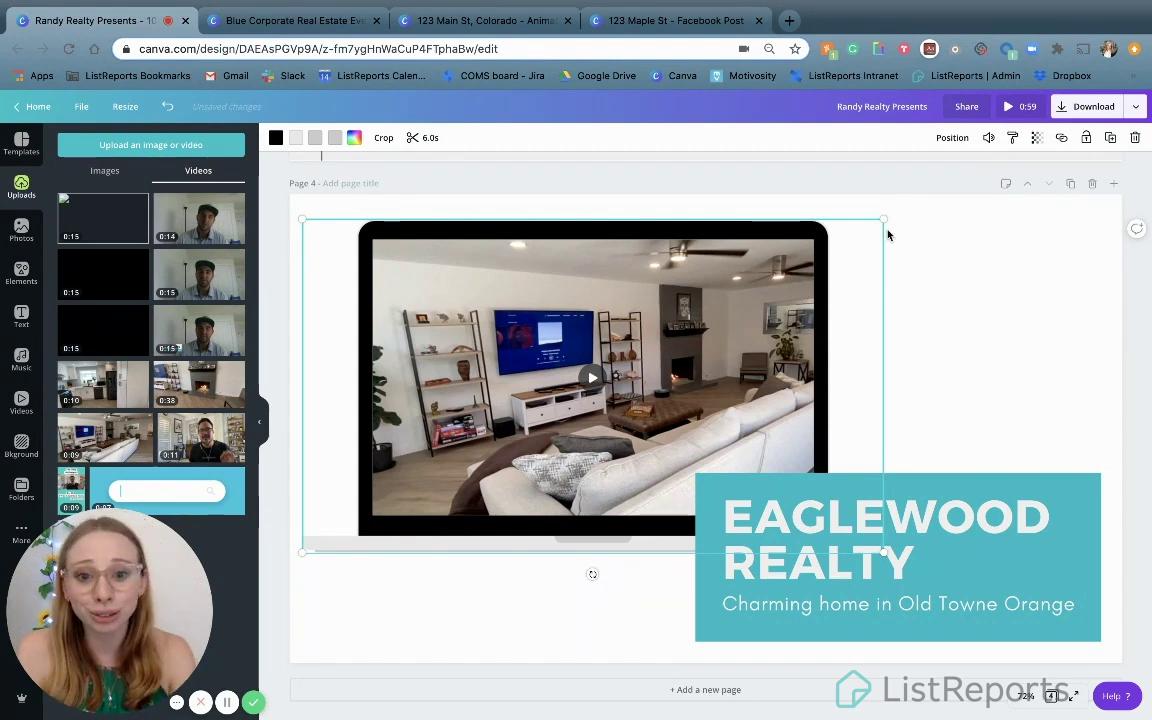
Step: Play the trimmed living room clip inside page 4's laptop frame to preview it
key(space)
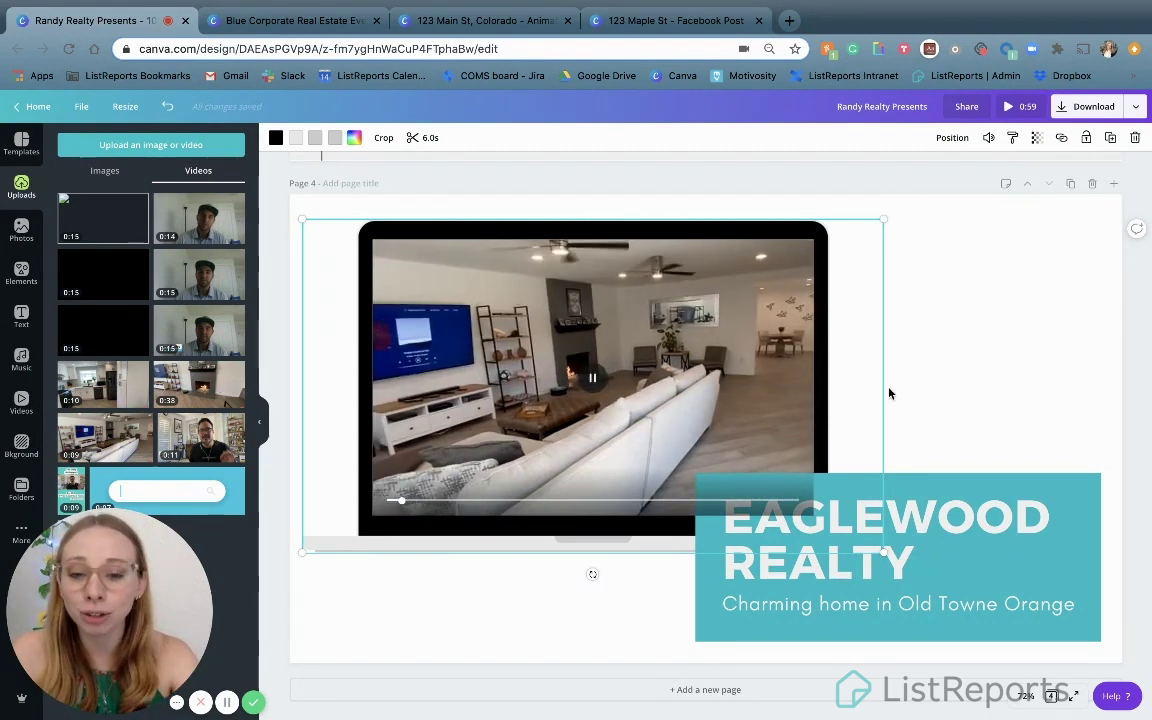
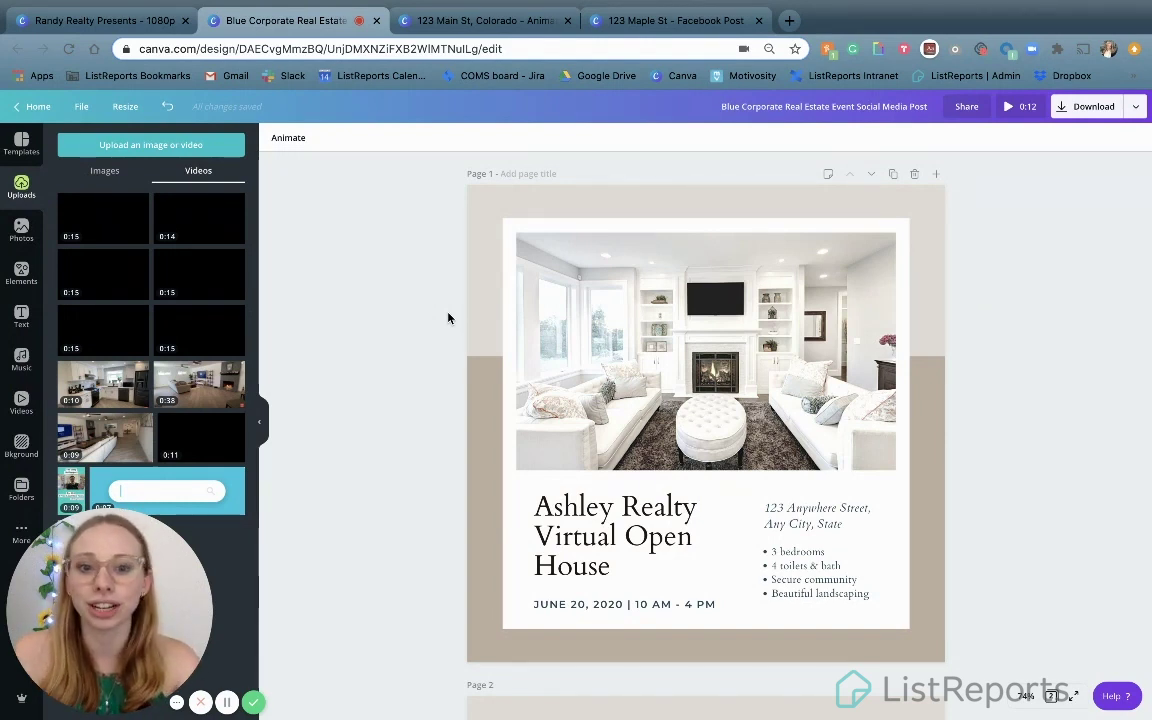
Step: Review both pages of the Blue Corporate Real Estate Event social media post and select the living room video on page 2
scroll(448, 318, down, 5)
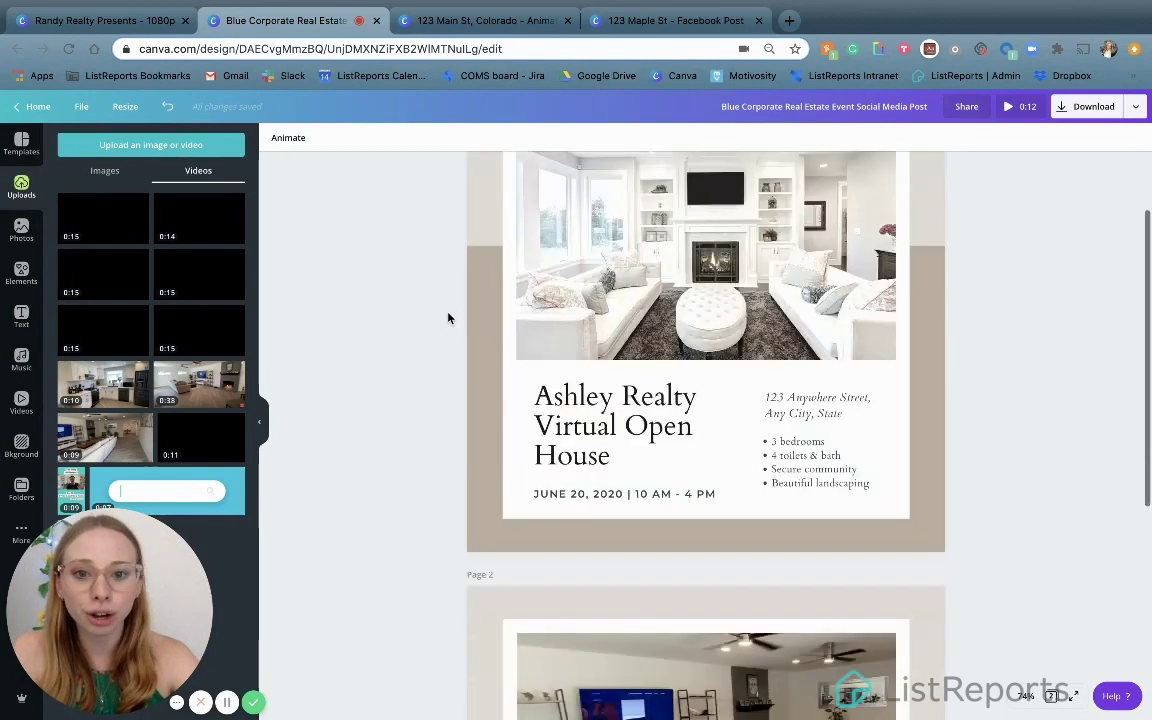
scroll(448, 318, down, 4)
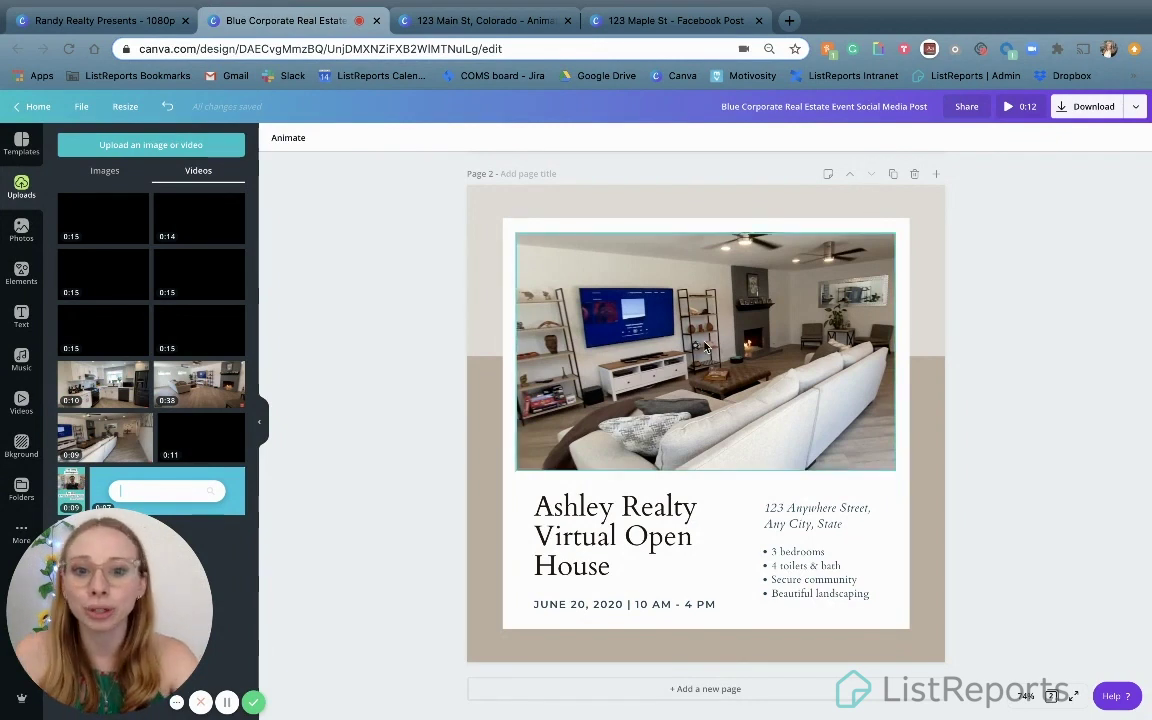
click(638, 312)
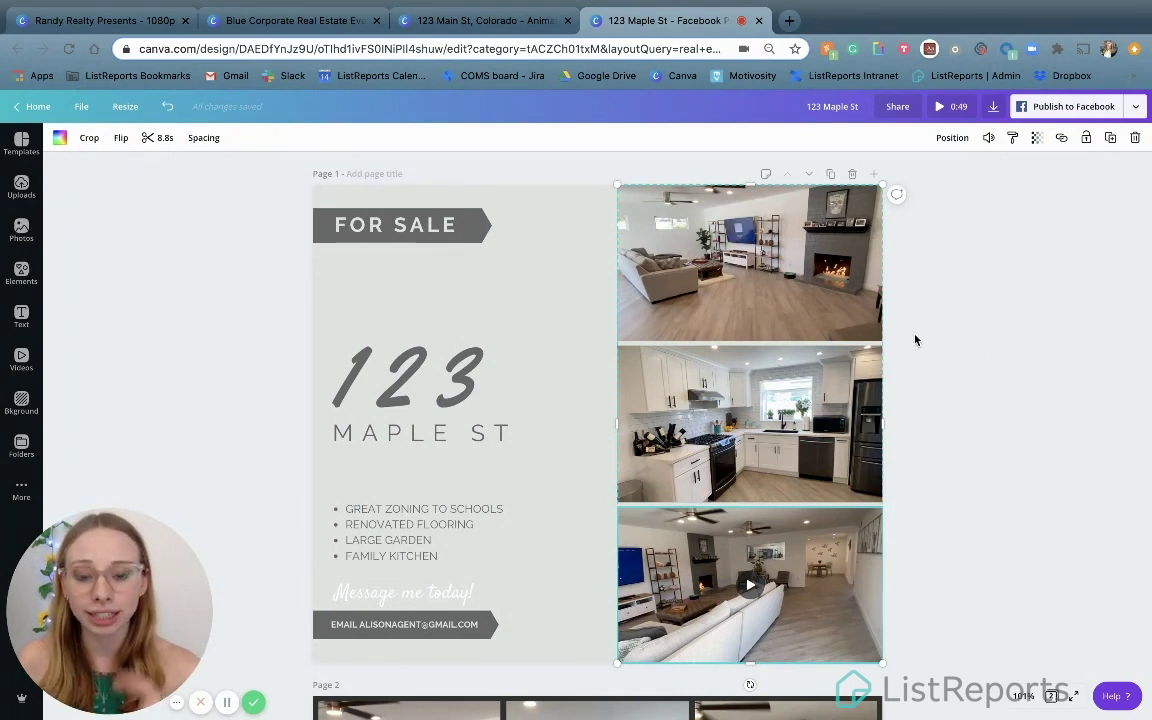
Step: Review the 123 Maple St Facebook post from page 1 with its three stacked home videos on to page 2
scroll(915, 340, down, 1)
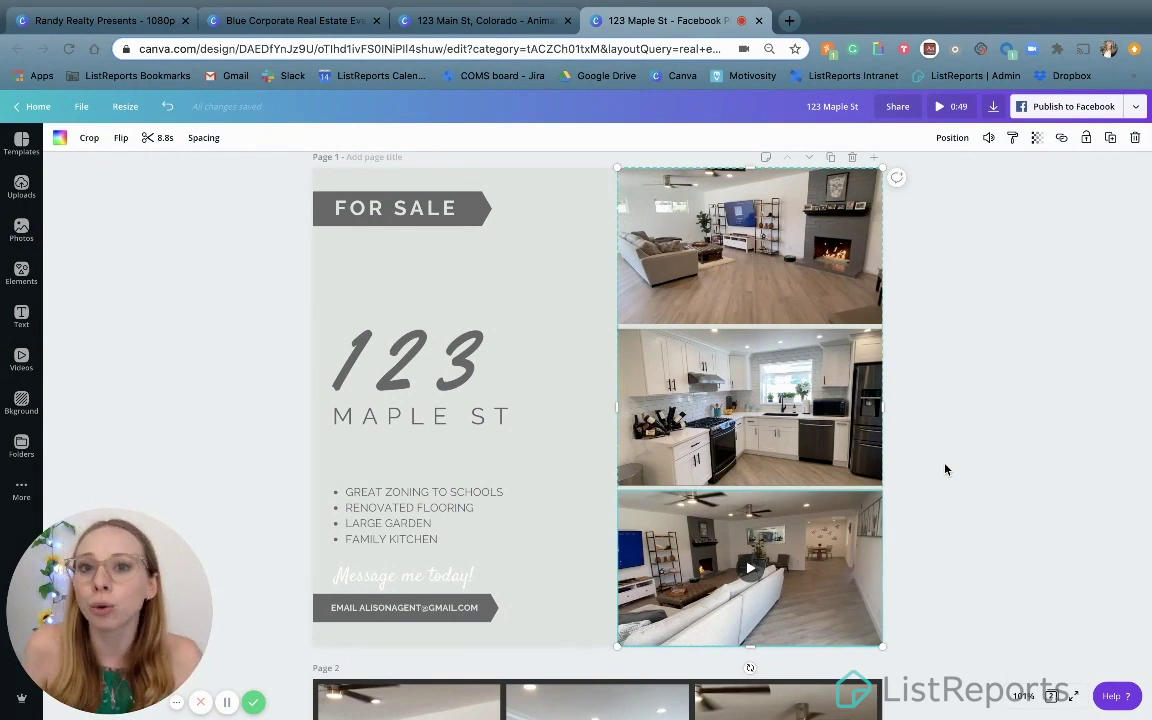
scroll(945, 469, down, 5)
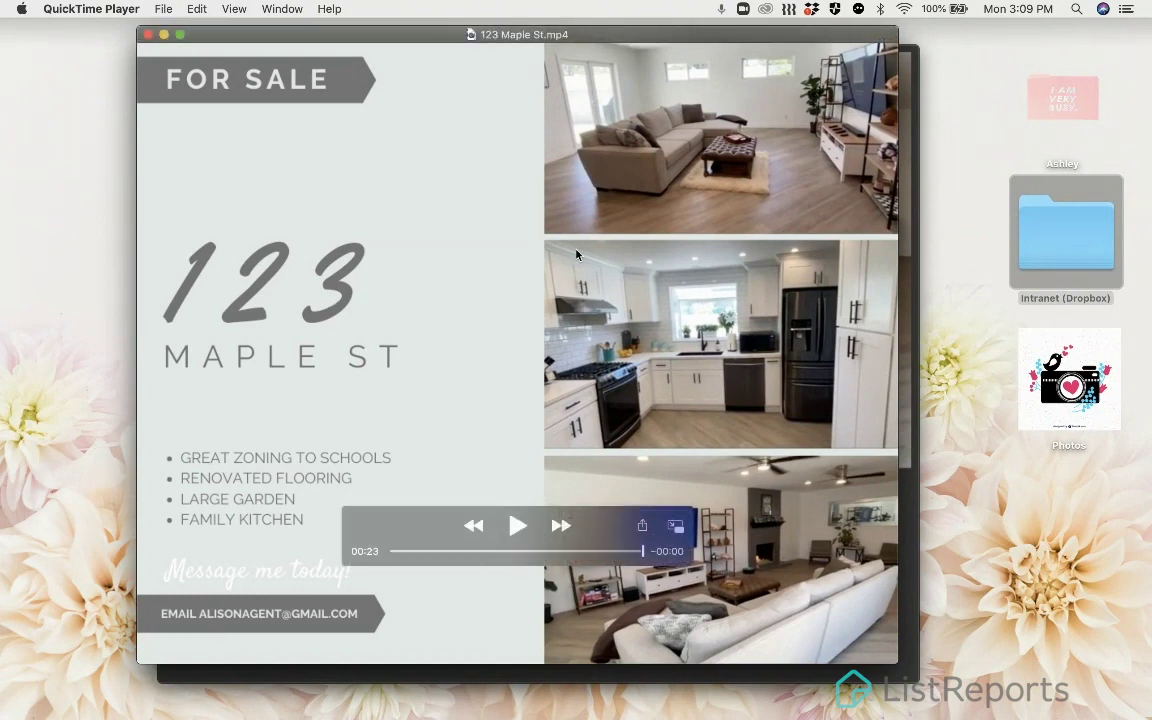
Step: Bring the exported 123 Maple St (1).mp4 to the front in QuickTime Player and play it
click(908, 60)
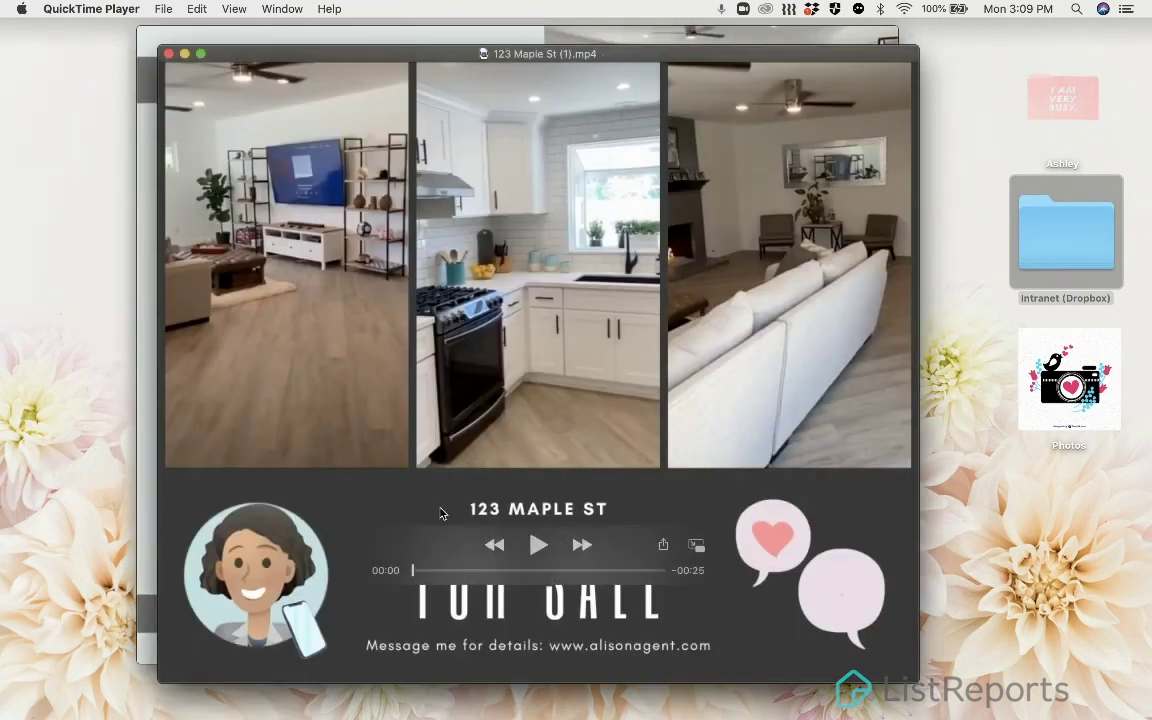
click(538, 545)
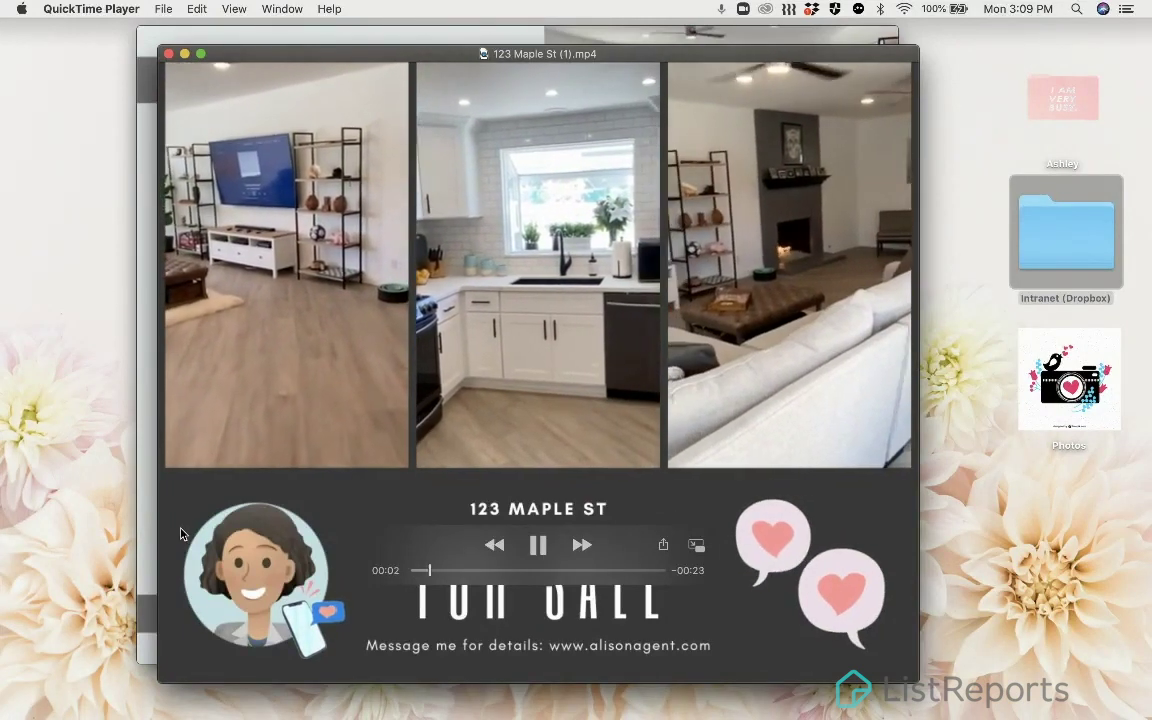